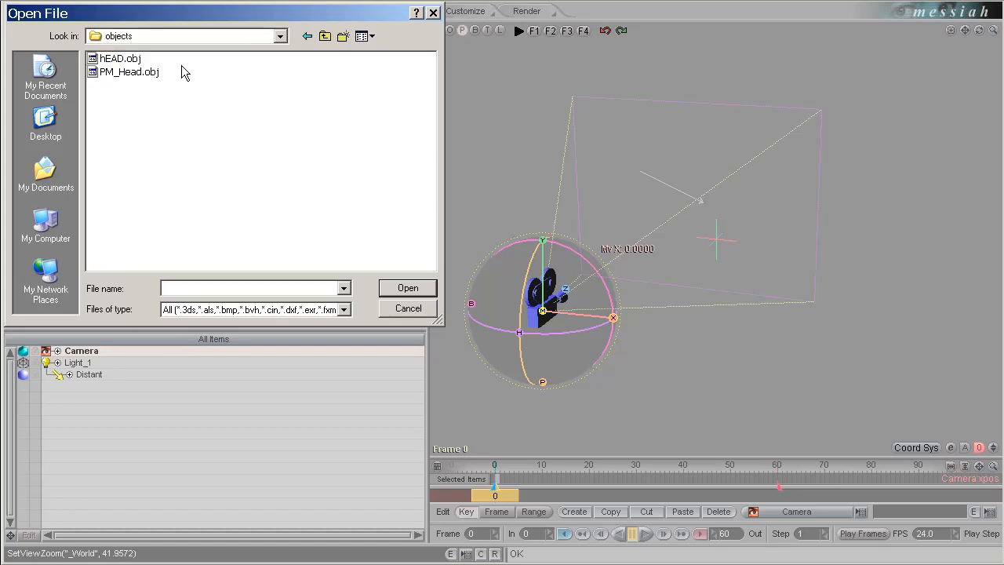
# Load the PM_Head.obj model into the scene and delete Light_1 together with all its descendants.
pyautogui.doubleClick(125, 72)
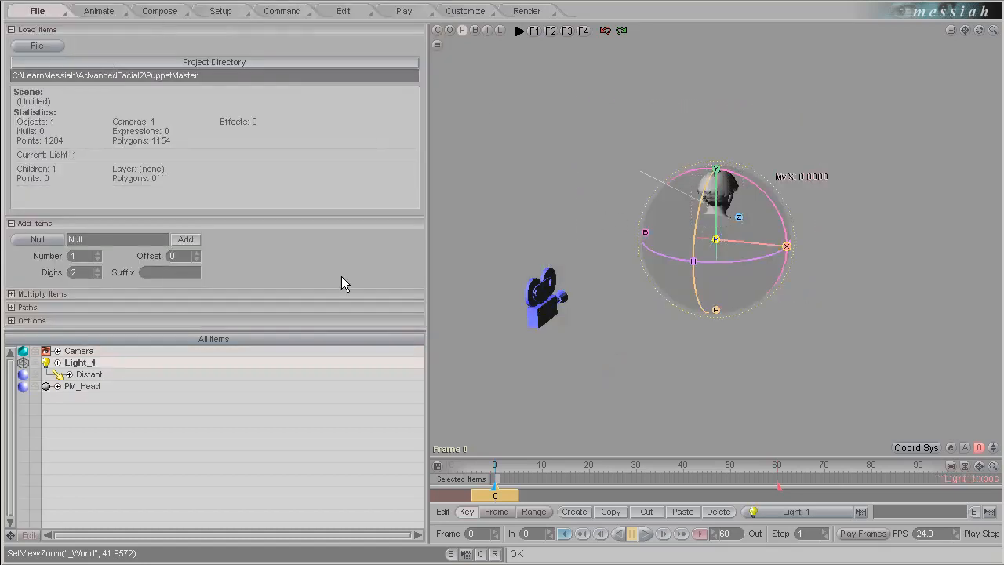
pyautogui.press('Delete')
pyautogui.press('Return')
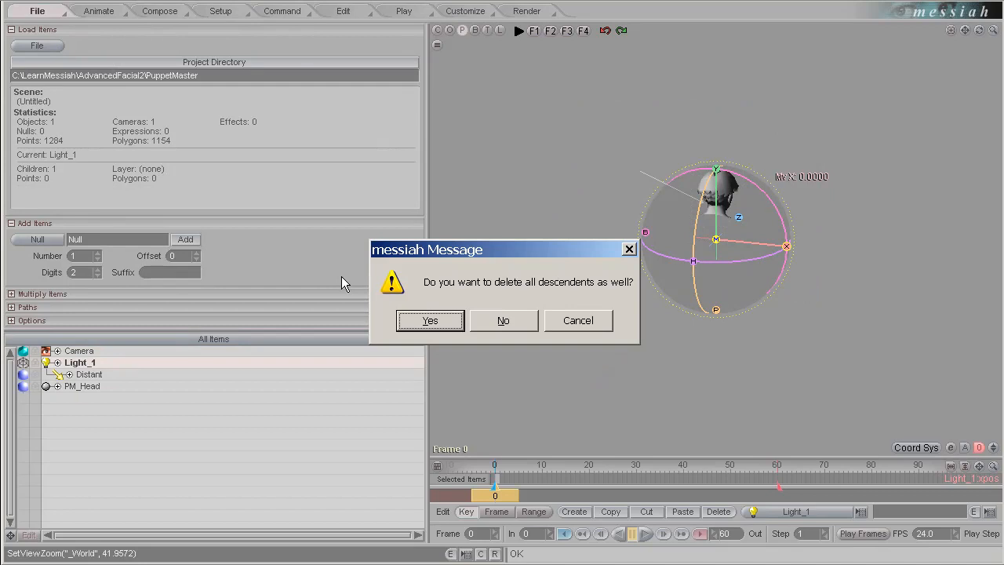
pyautogui.press('Return')
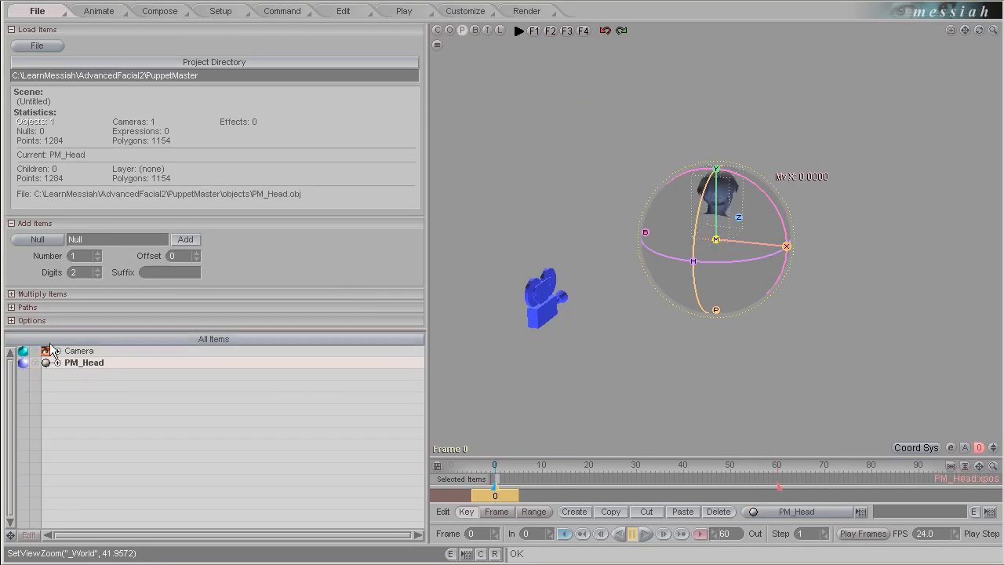
# Hide the camera from the viewport and show the head in the left view in Setup mode.
pyautogui.click(24, 351)
pyautogui.click(71, 69)
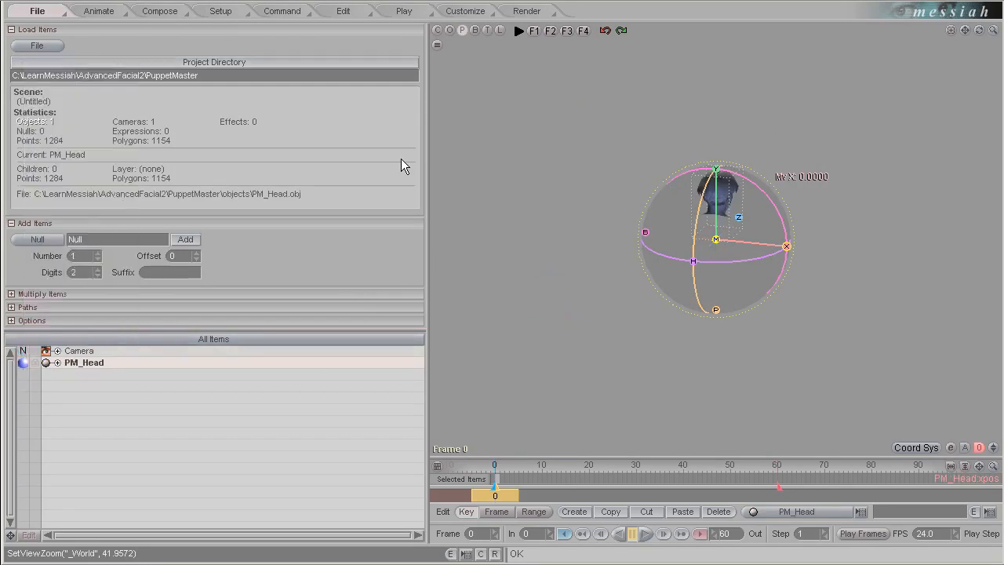
pyautogui.click(224, 11)
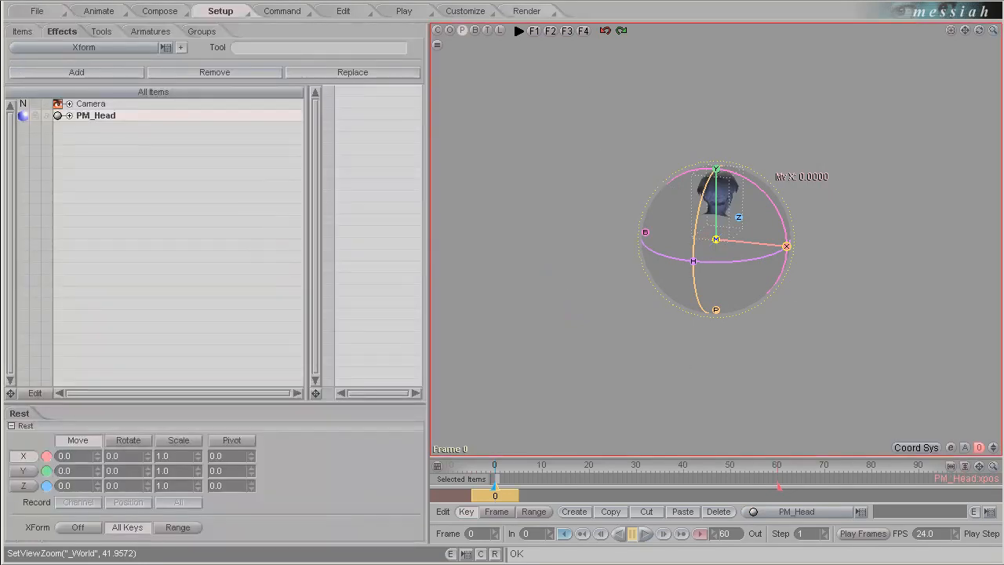
pyautogui.click(499, 30)
pyautogui.scroll(8, 832, 371)
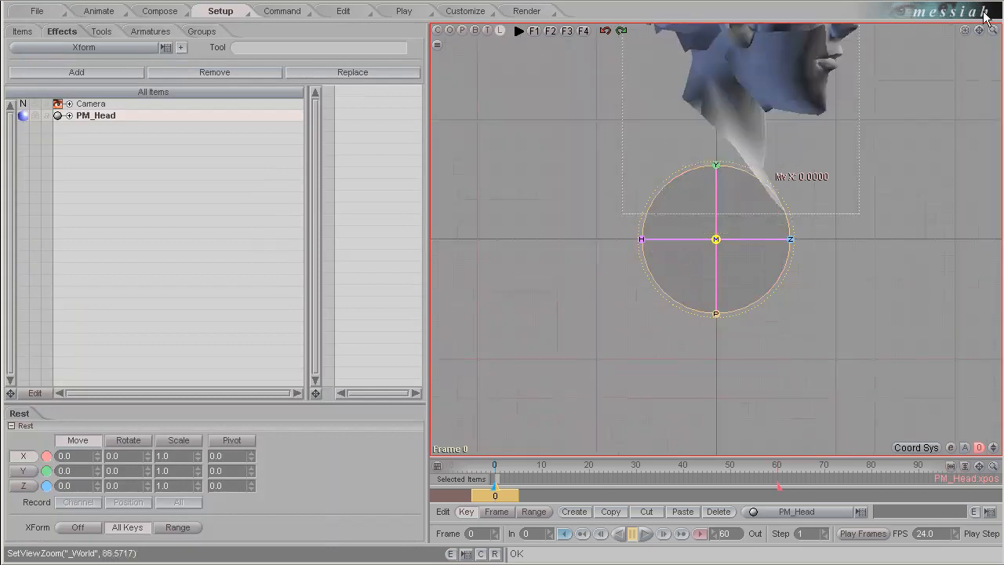
pyautogui.moveTo(979, 30); pyautogui.dragTo(503, 284)
pyautogui.scroll(3, 831, 133)
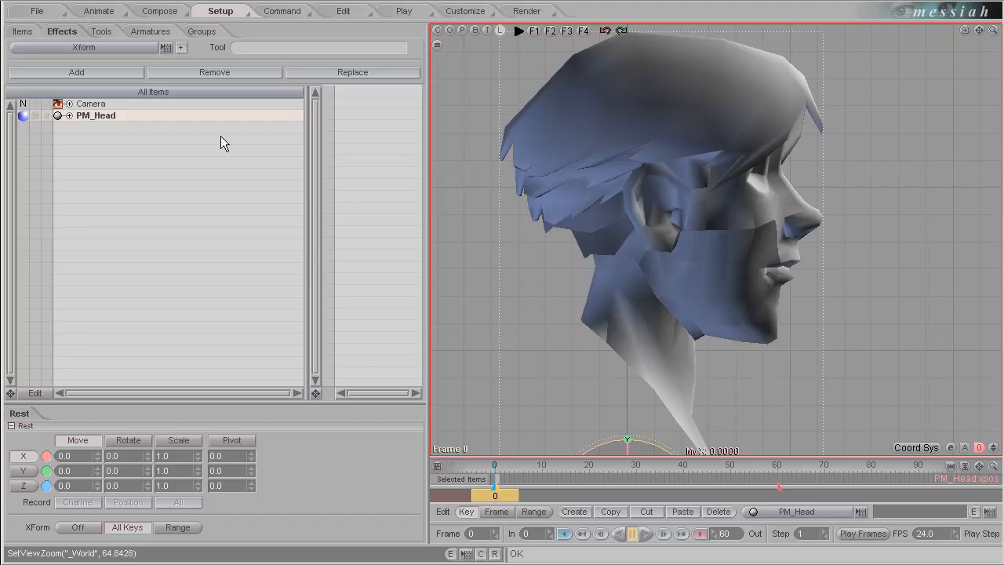
# Create a MetaEffector tool in the scene.
pyautogui.click(103, 31)
pyautogui.click(118, 46)
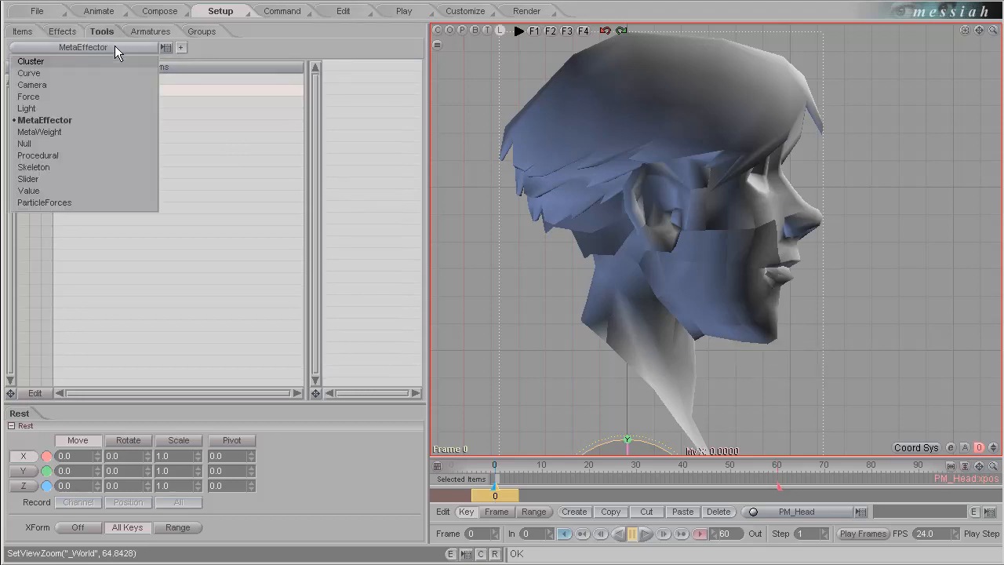
pyautogui.click(66, 124)
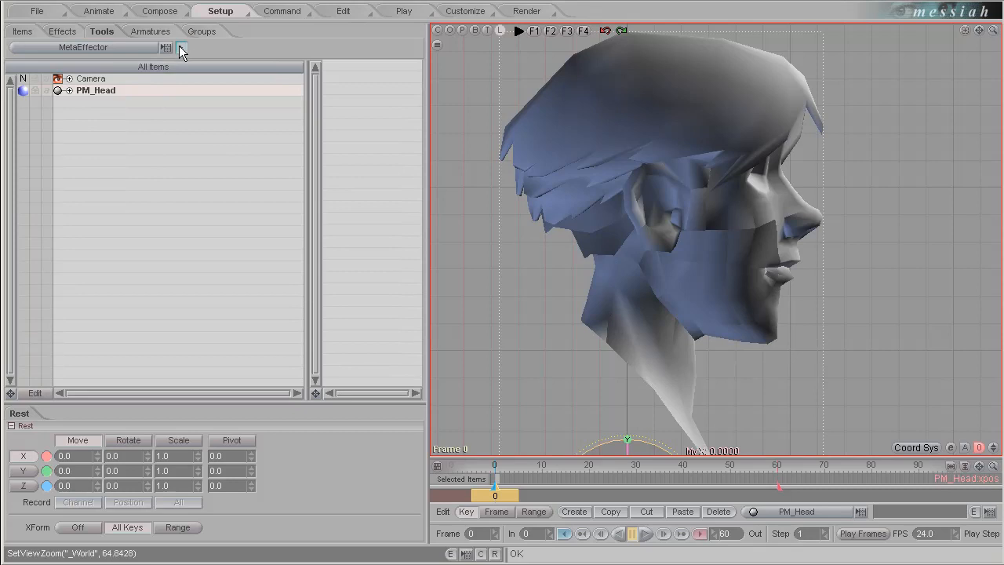
pyautogui.click(180, 47)
# Put PM_Head on the MetaEffector's weight drawing list so its weights are displayed.
pyautogui.click(94, 91)
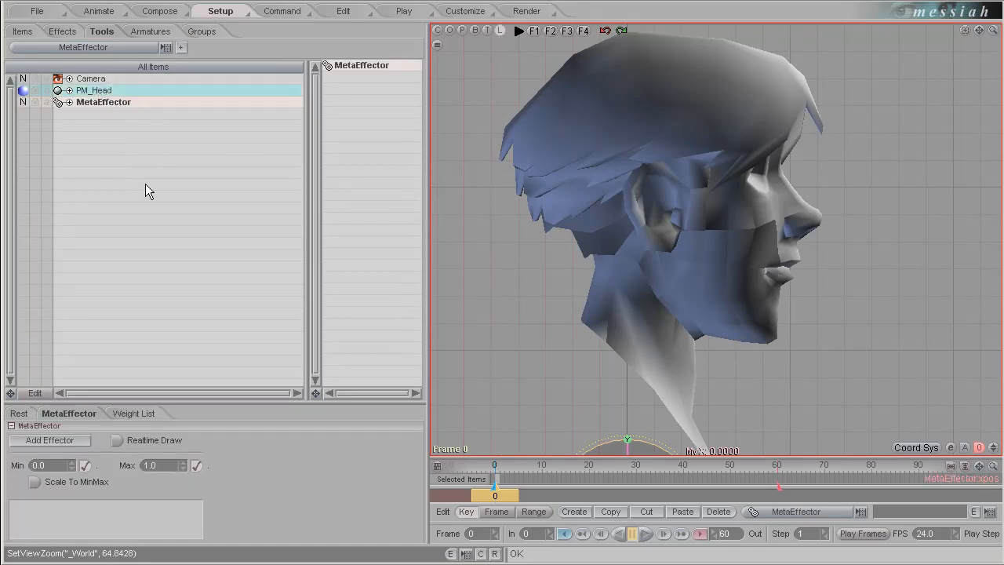
pyautogui.click(133, 413)
pyautogui.click(127, 374)
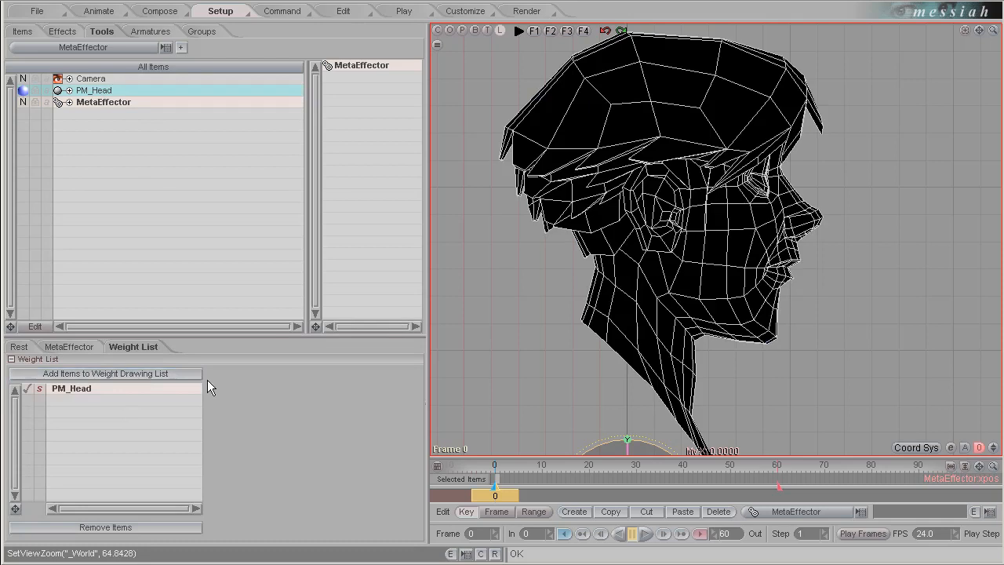
# Add an effector to the MetaEffector and set its X, Y and Z radius to 0.01.
pyautogui.click(80, 347)
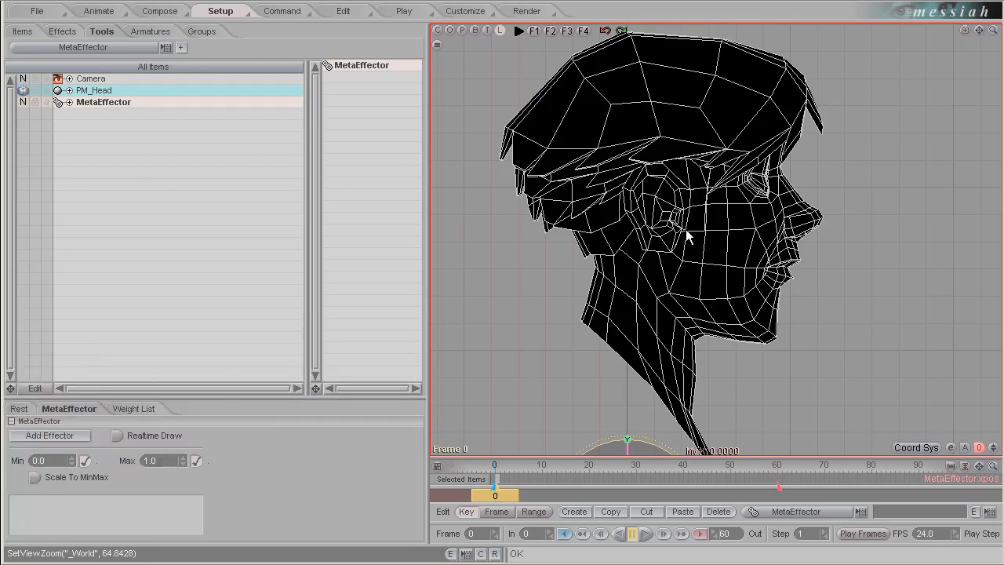
pyautogui.click(50, 435)
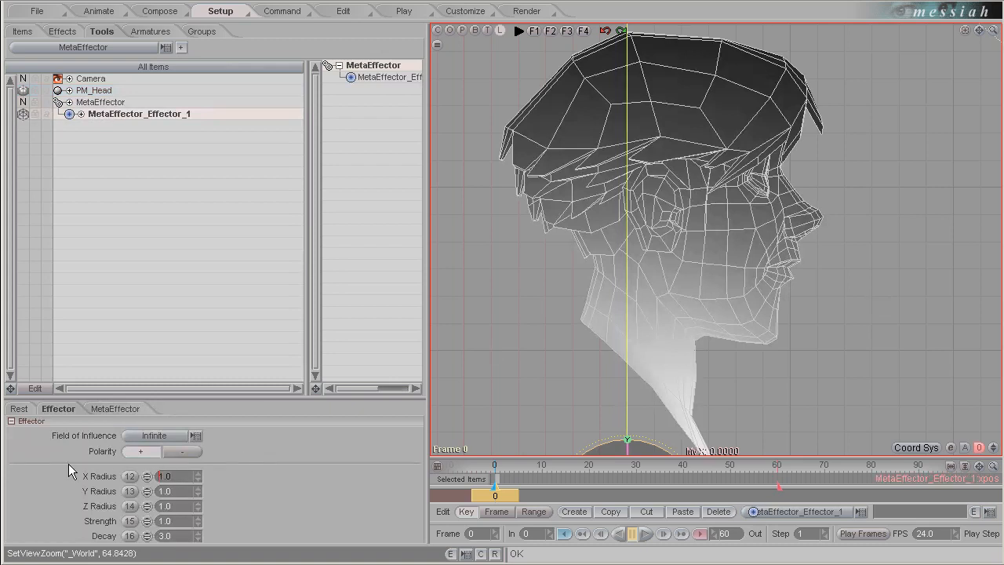
pyautogui.write('.01')
pyautogui.press('Tab')
pyautogui.write('.01')
pyautogui.press('Tab')
pyautogui.write('.01')
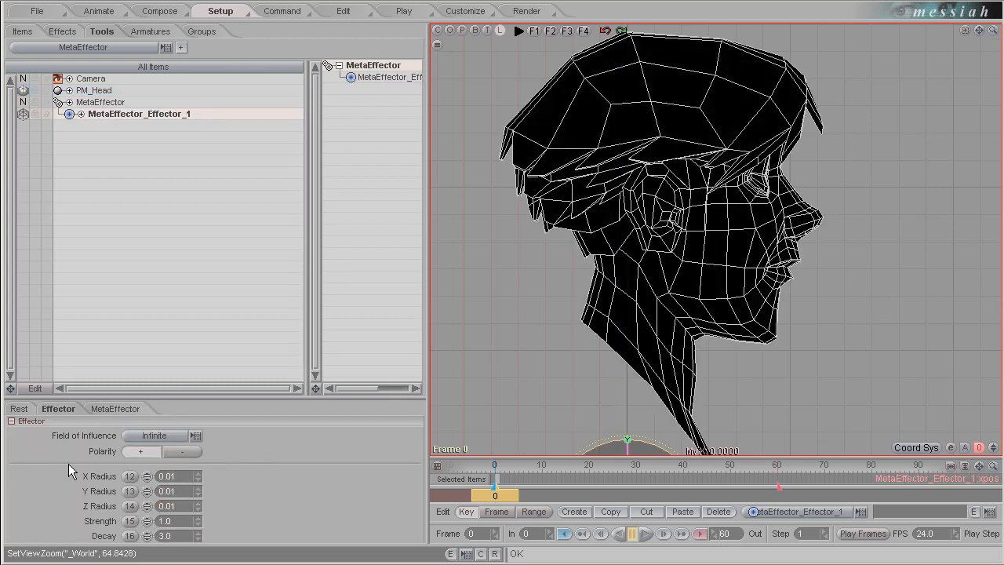
# Set the effector's field of influence to All Connected and move it to the chin, at about Z 0.25.
pyautogui.click(161, 436)
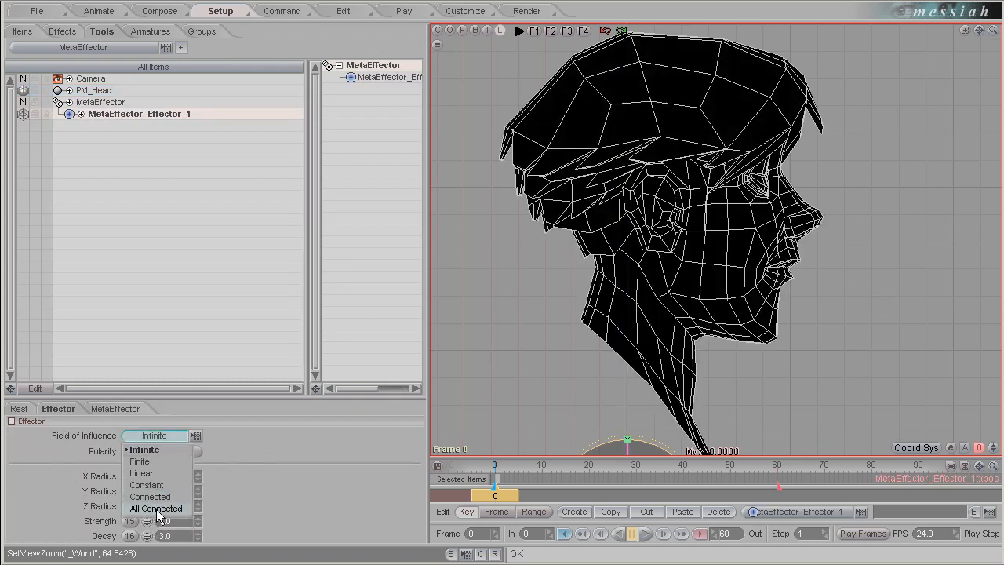
pyautogui.click(156, 508)
pyautogui.scroll(-3, 663, 413)
pyautogui.moveTo(659, 416); pyautogui.dragTo(757, 301)
# Duplicate the chin effector and place the copy over the side of the lower jaw, at about X 0.08, Z 0.21.
pyautogui.scroll(5, 783, 319)
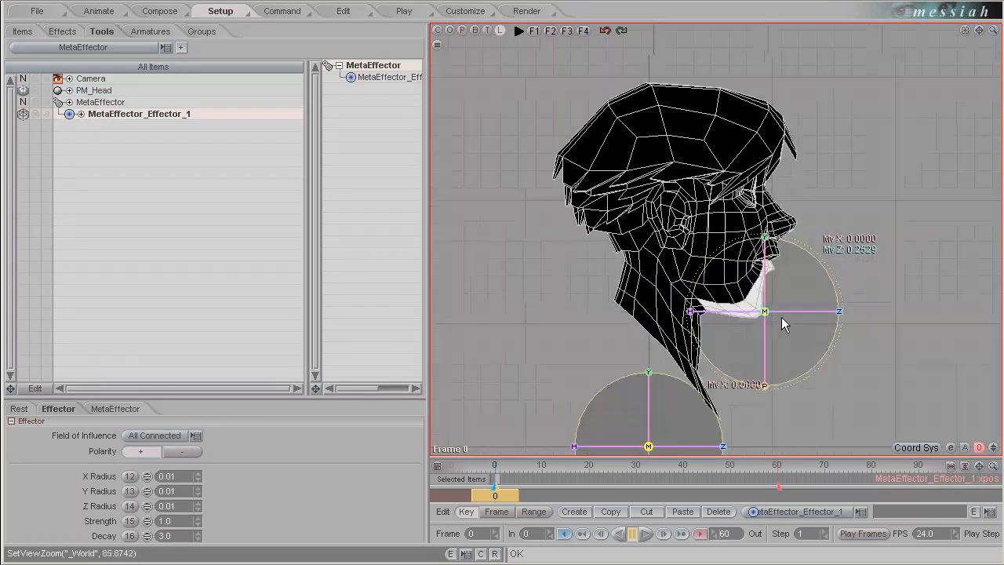
pyautogui.moveTo(979, 30); pyautogui.dragTo(920, 0)
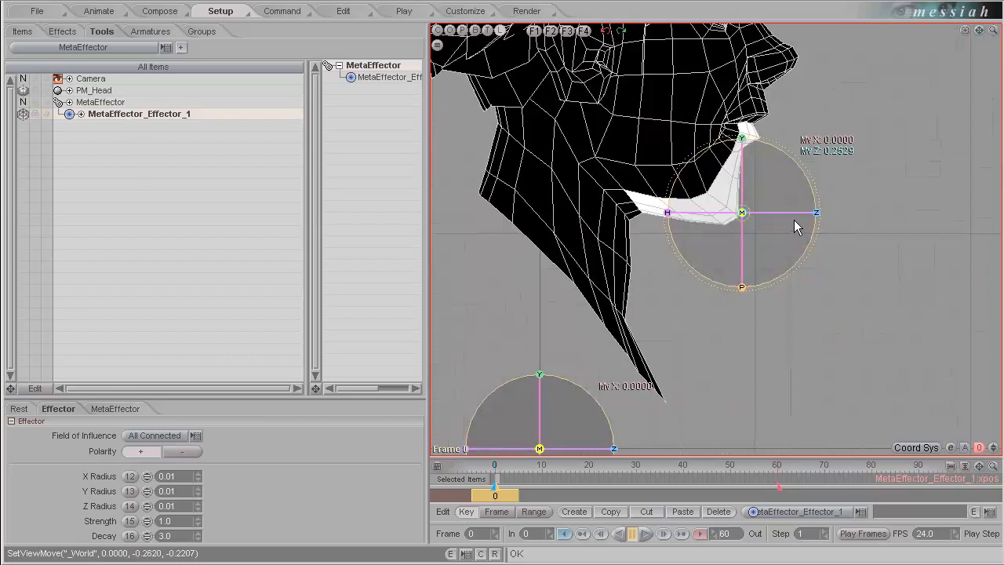
pyautogui.hotkey('ctrl', 'd')
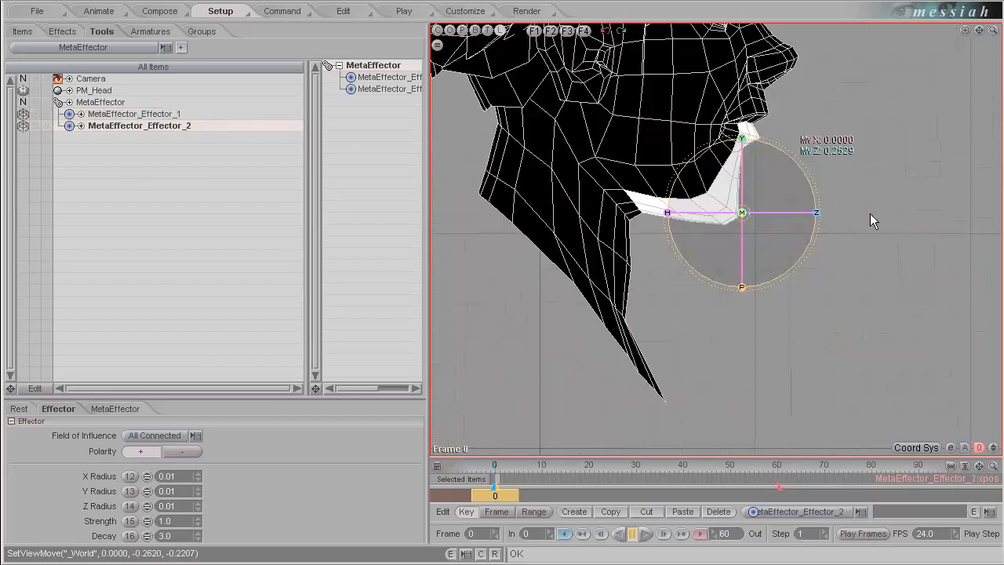
pyautogui.moveTo(741, 212); pyautogui.dragTo(710, 148)
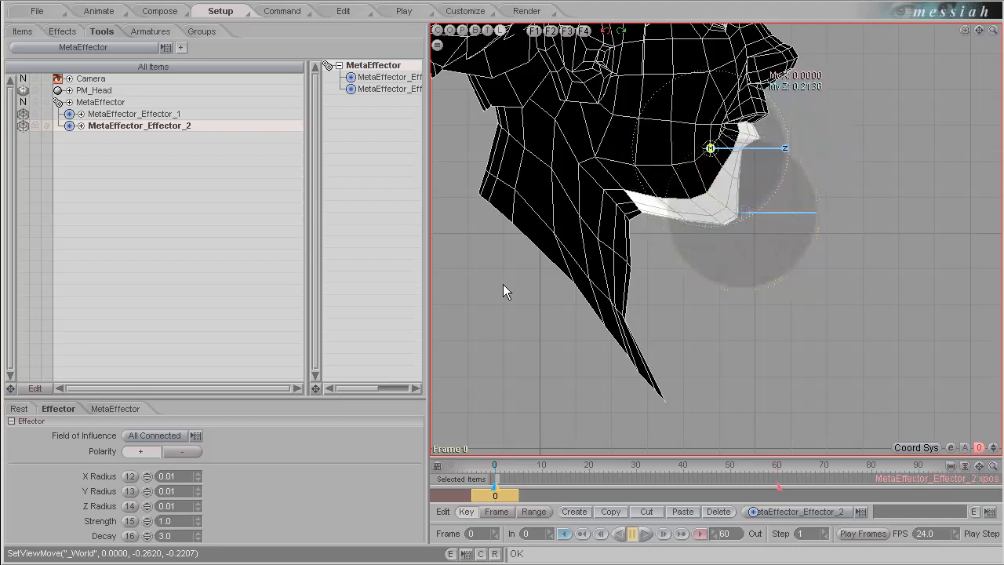
pyautogui.click(476, 34)
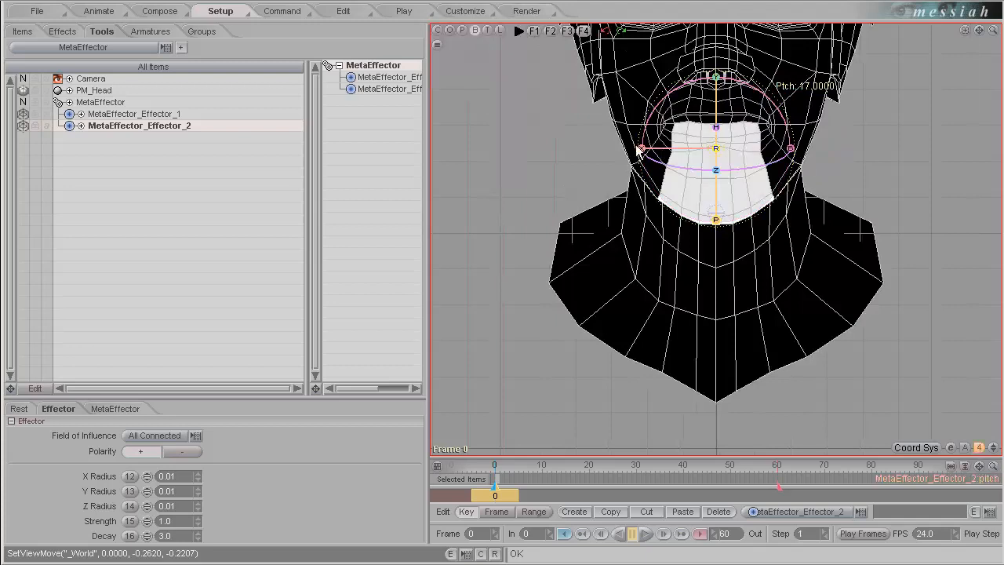
pyautogui.hotkey('ctrl', 'z')
pyautogui.moveTo(639, 148); pyautogui.dragTo(579, 148)
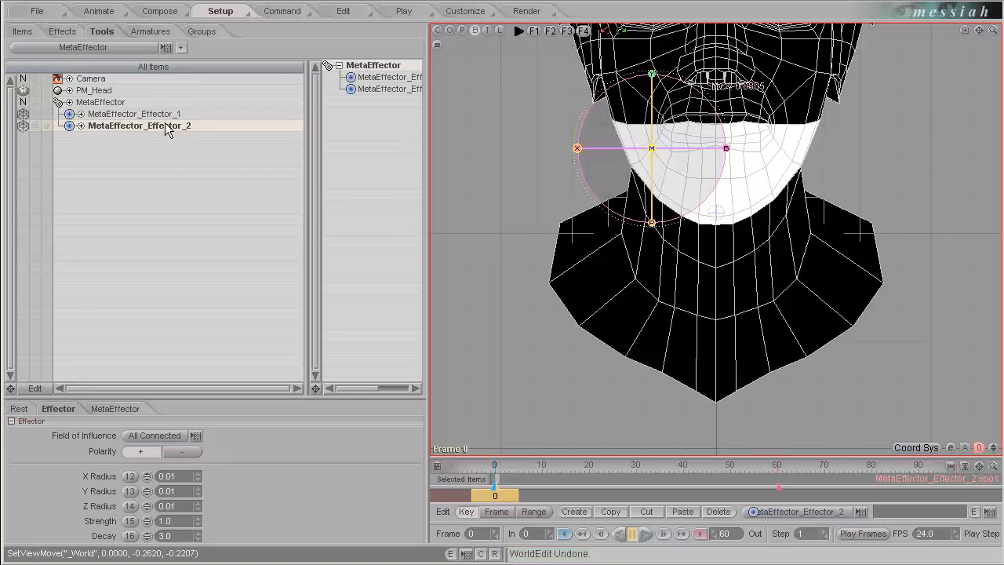
# Duplicate the second effector and place the copy higher, over the cheek, at about X 0.09, Z 0.23.
pyautogui.hotkey('ctrl', 'd')
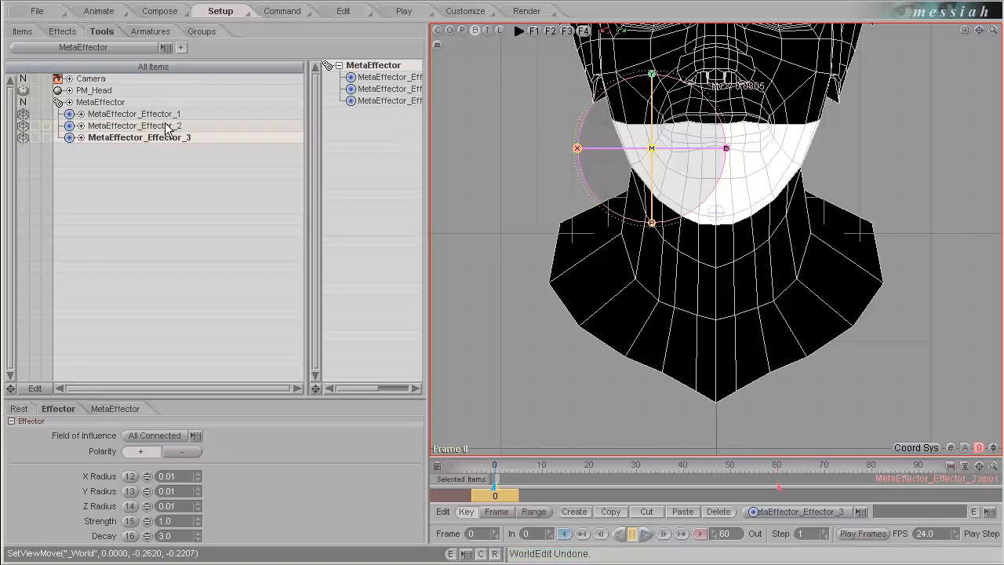
pyautogui.moveTo(652, 75); pyautogui.dragTo(651, 29)
pyautogui.moveTo(576, 103)
pyautogui.mouseDown()
pyautogui.moveTo(563, 103)
pyautogui.moveTo(574, 103)
pyautogui.mouseUp()
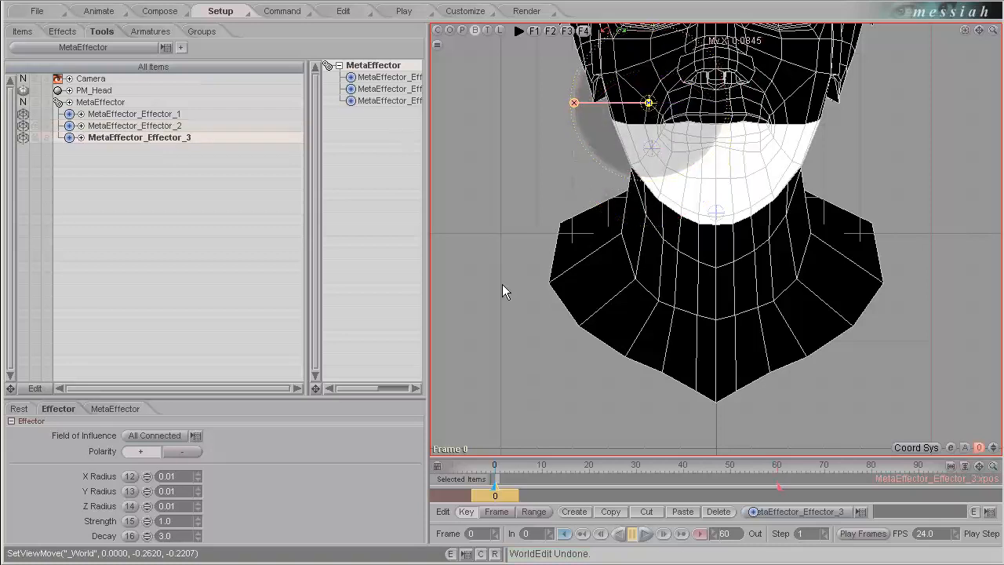
pyautogui.click(499, 30)
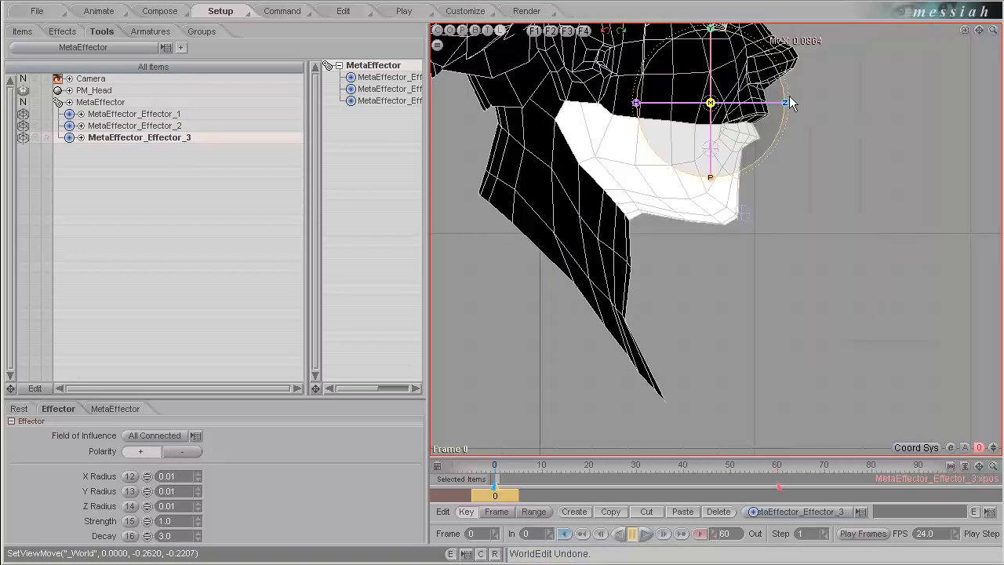
pyautogui.moveTo(785, 103); pyautogui.dragTo(796, 103)
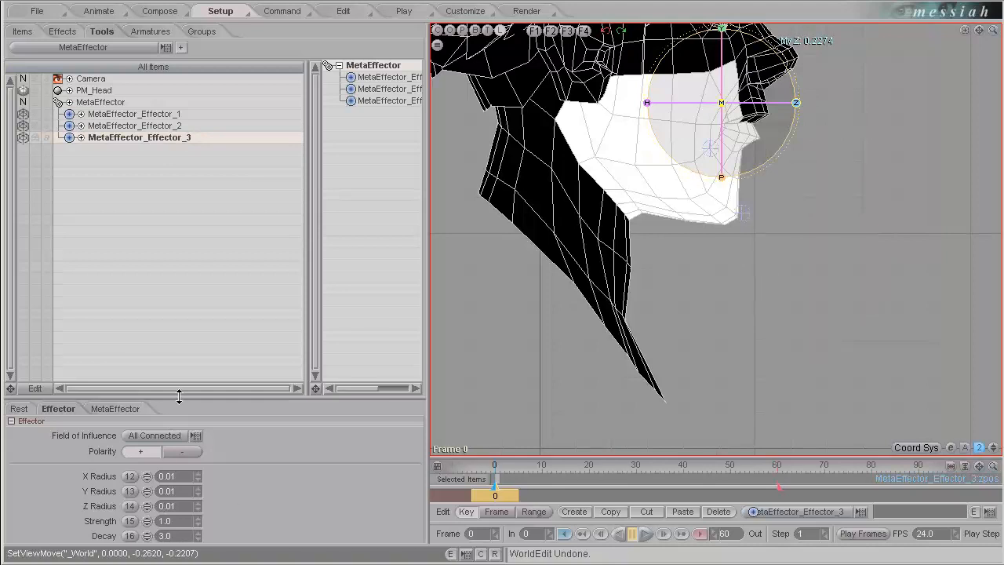
# Set the cheek effector's Constant Value to 0.33.
pyautogui.moveTo(179, 396); pyautogui.dragTo(188, 313)
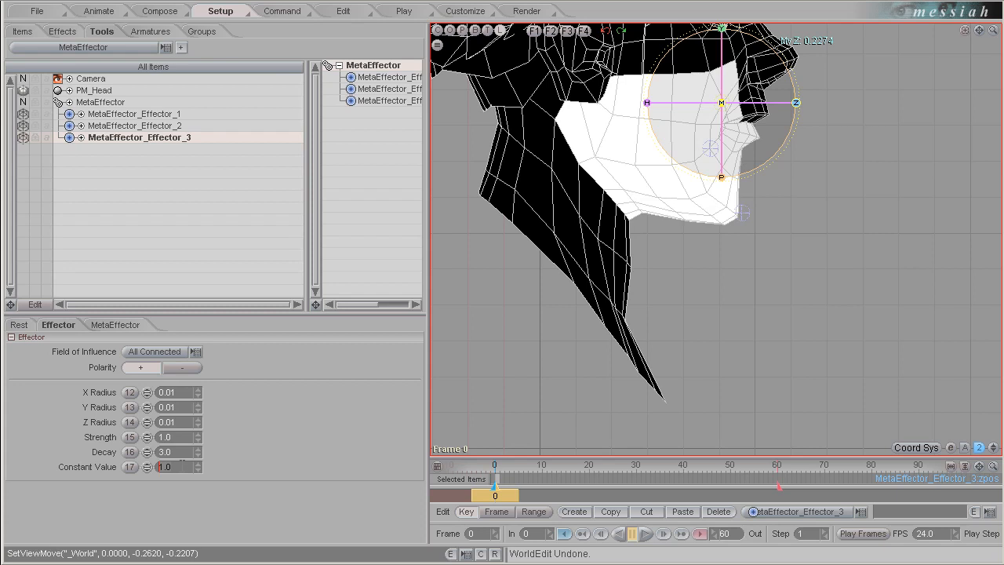
pyautogui.write('3')
pyautogui.press('Return')
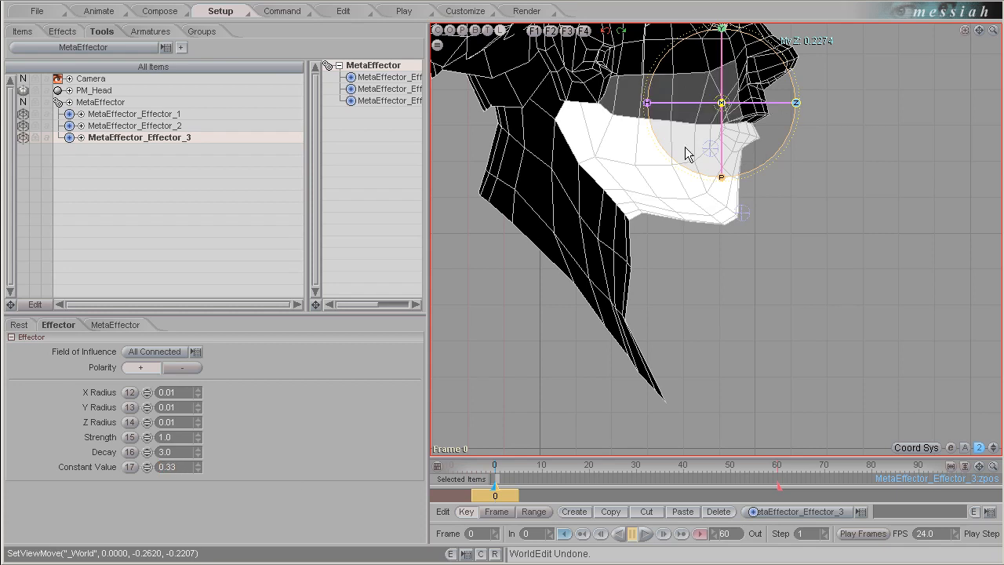
# Set the Constant Value of the second effector, on the lower jaw, to 0.66.
pyautogui.click(163, 127)
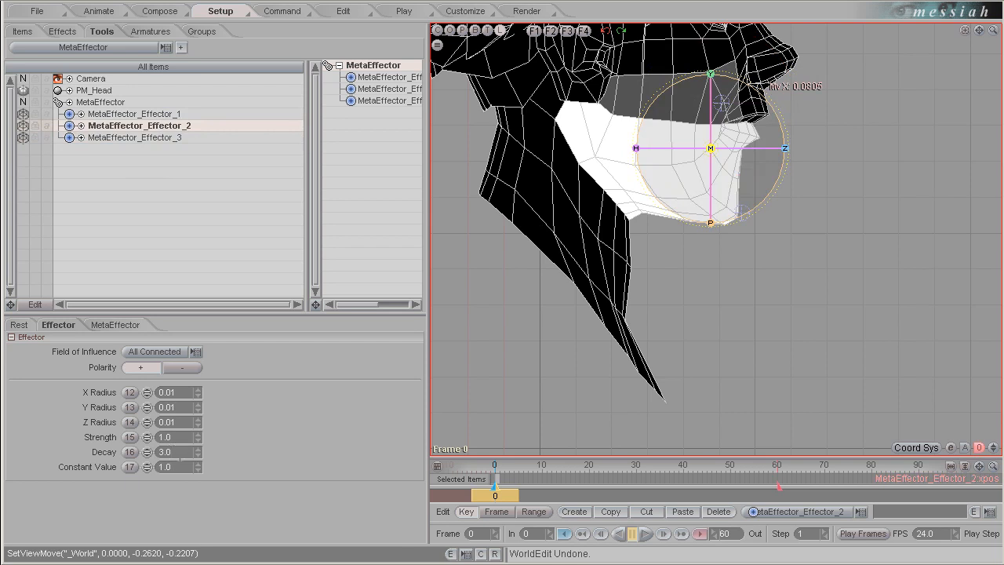
pyautogui.write('.66')
pyautogui.press('Return')
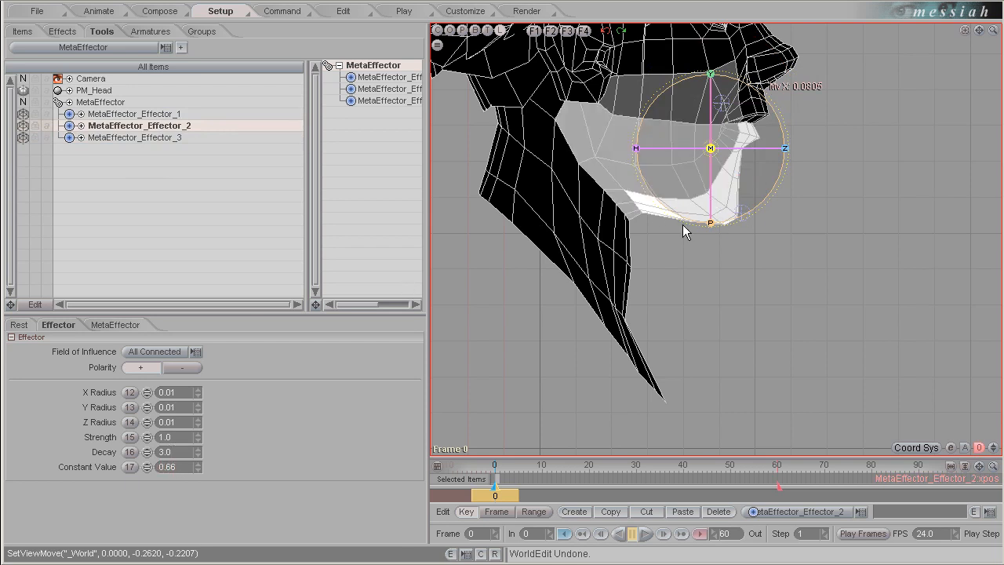
# Apply an Xform effect to PM_Head.
pyautogui.click(109, 92)
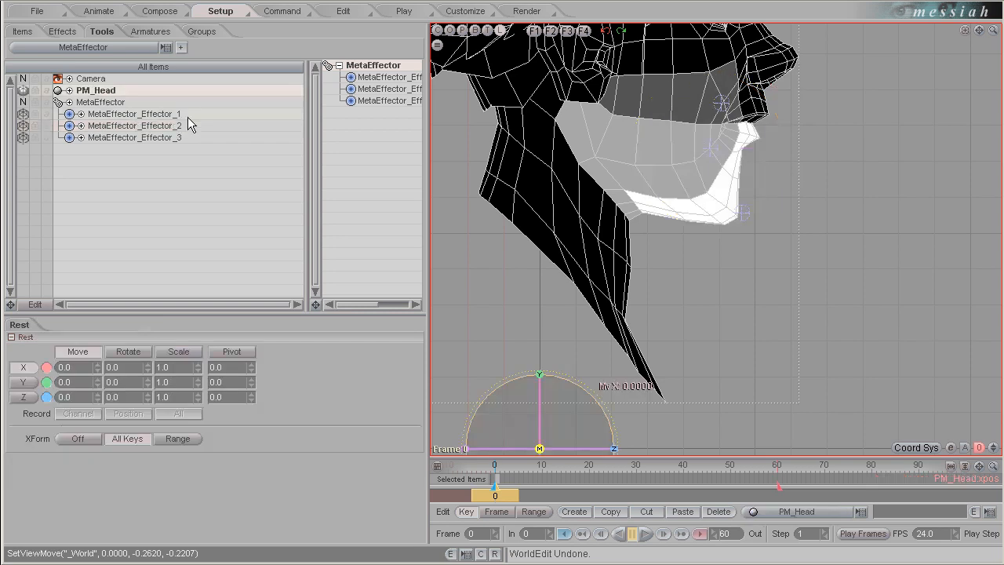
pyautogui.click(62, 32)
pyautogui.click(105, 45)
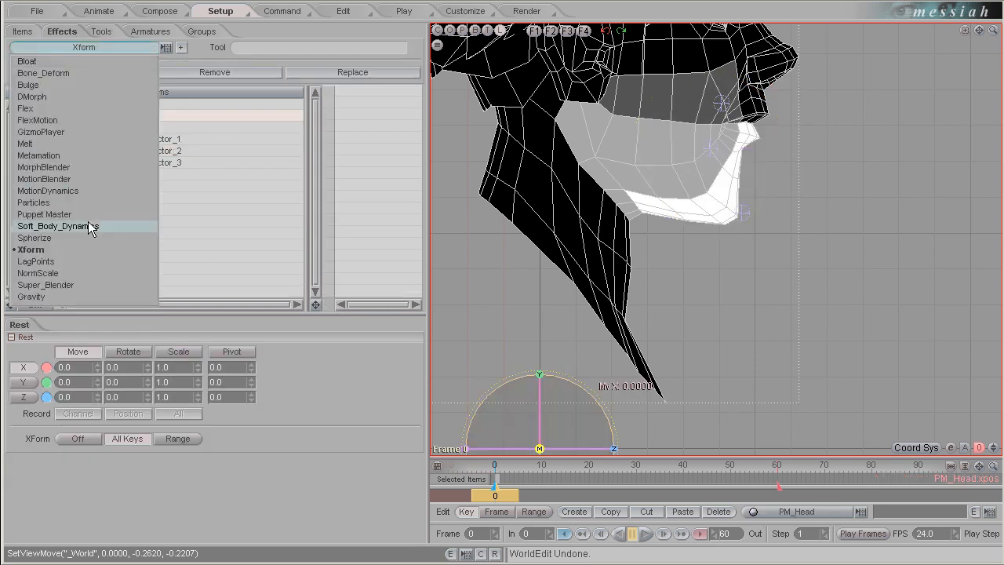
pyautogui.click(72, 247)
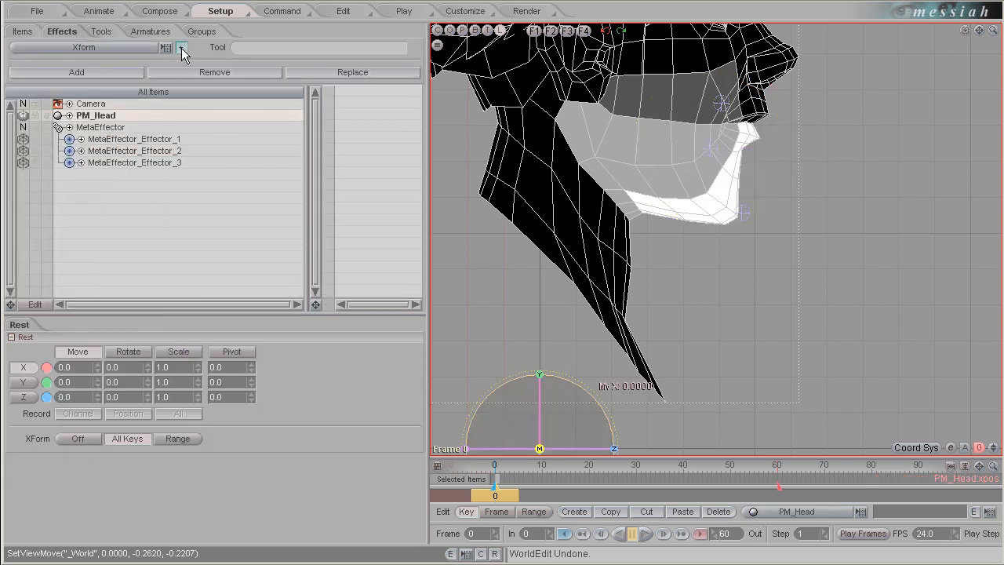
pyautogui.click(180, 48)
# Move the Xform's null to the jaw hinge, at about Y 0.46, Z 0.11, and rename it Jaw.
pyautogui.scroll(-2, 717, 296)
pyautogui.moveTo(570, 410); pyautogui.dragTo(640, 109)
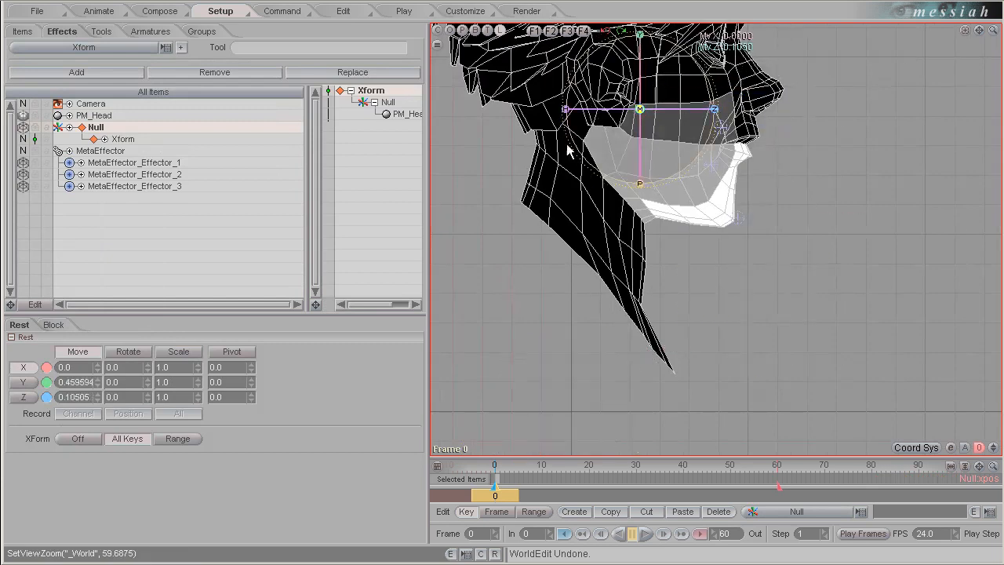
pyautogui.doubleClick(100, 128)
pyautogui.write('Jaw')
pyautogui.press('Return')
# Assign MetaEffector as the weight of the Xform effect.
pyautogui.click(117, 138)
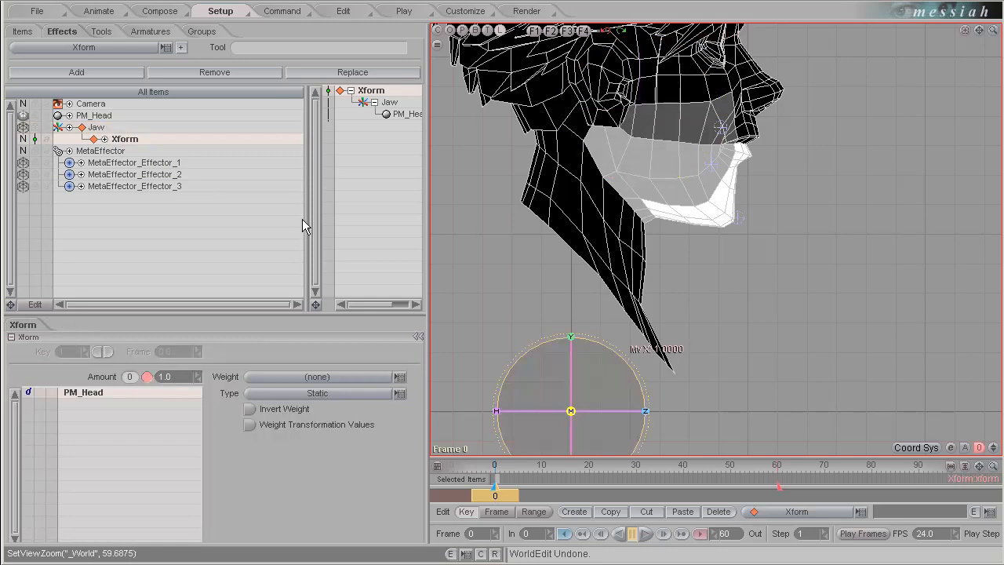
pyautogui.click(359, 376)
pyautogui.click(296, 403)
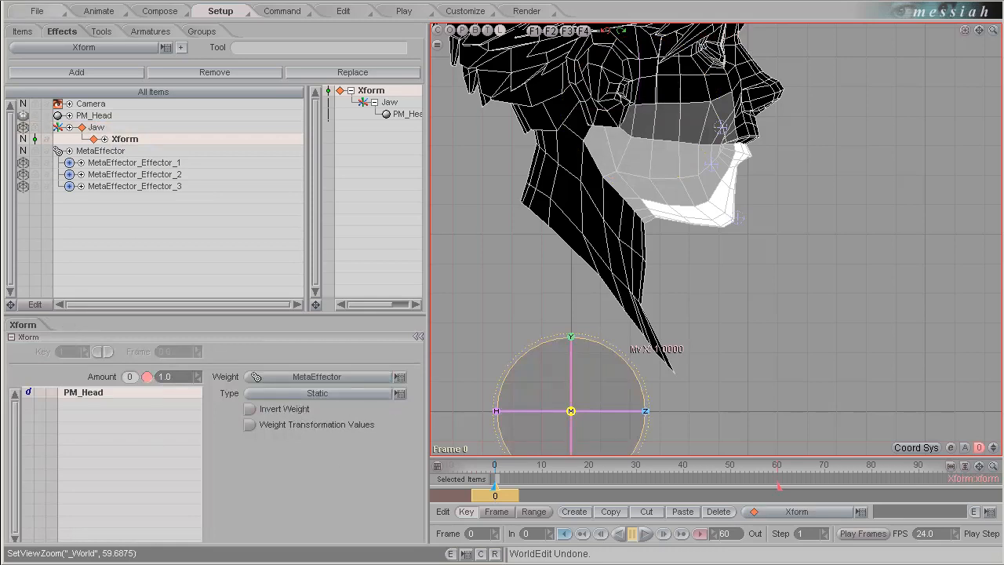
# Test the jaw rig by rotating the Jaw null's pitch in animation mode, leaving it at about 31.5 degrees.
pyautogui.click(99, 11)
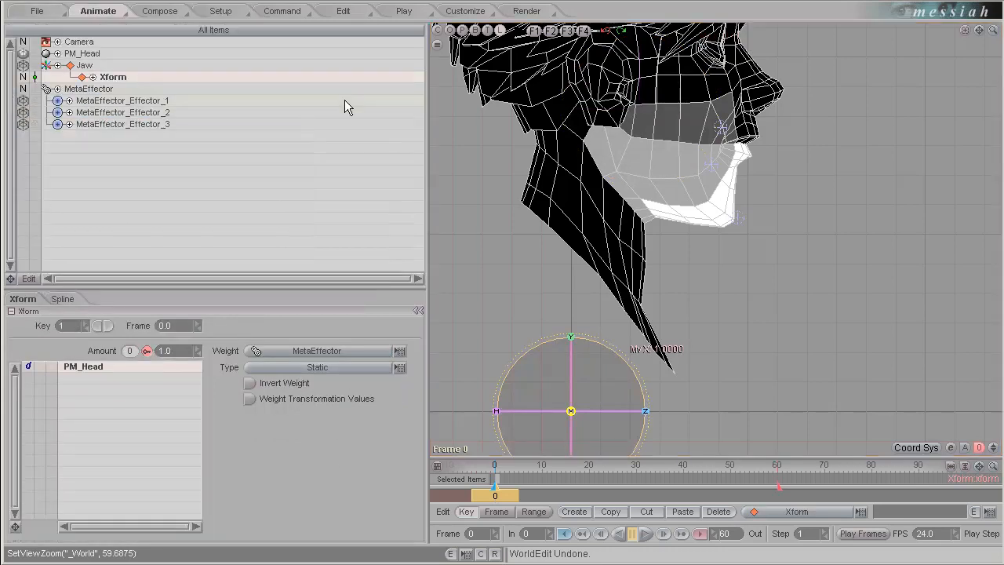
pyautogui.click(85, 66)
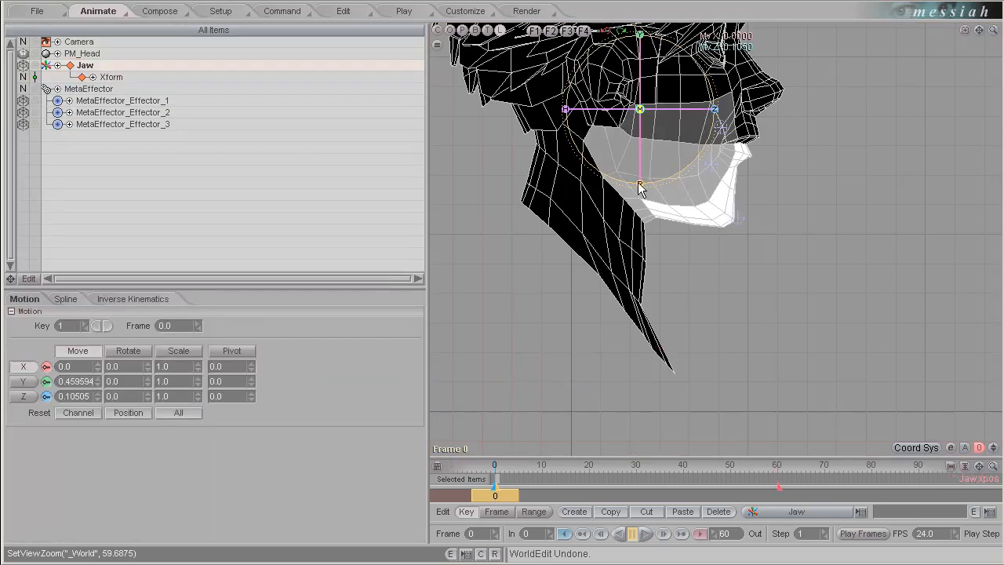
pyautogui.moveTo(639, 185); pyautogui.dragTo(504, 283)
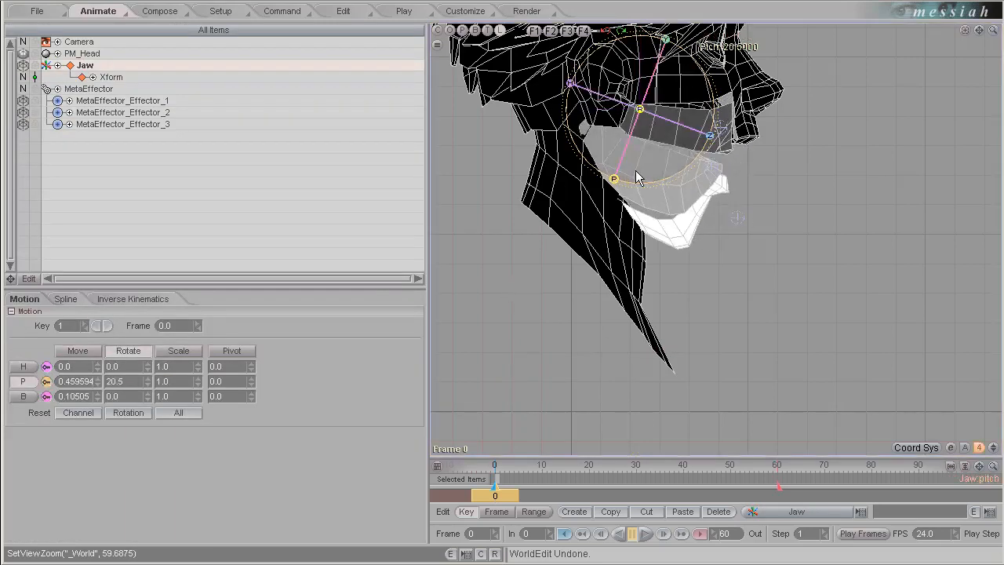
pyautogui.moveTo(637, 179); pyautogui.dragTo(715, 169)
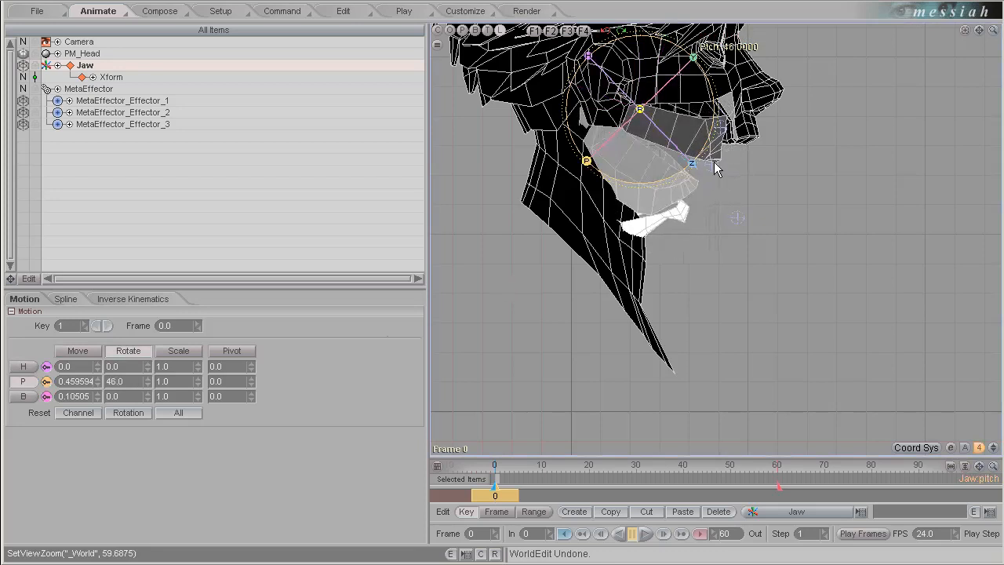
pyautogui.moveTo(587, 162); pyautogui.dragTo(501, 284)
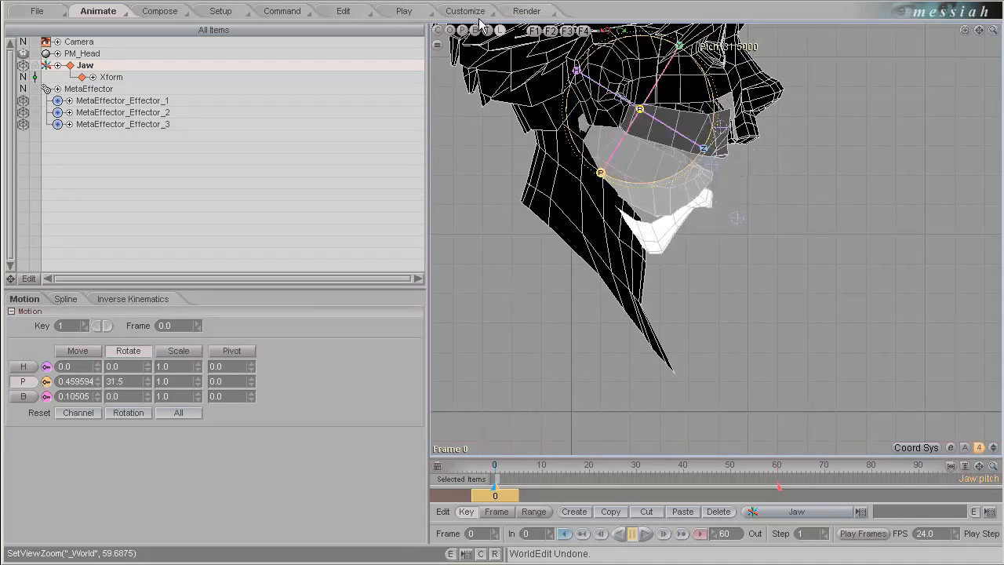
# View the head from the front in perspective and rotate the Jaw null's pitch to about 33.25 degrees.
pyautogui.click(462, 29)
pyautogui.press('f')
pyautogui.moveTo(979, 29); pyautogui.dragTo(503, 284)
pyautogui.moveTo(761, 225); pyautogui.dragTo(503, 284)
pyautogui.moveTo(716, 312); pyautogui.dragTo(762, 245)
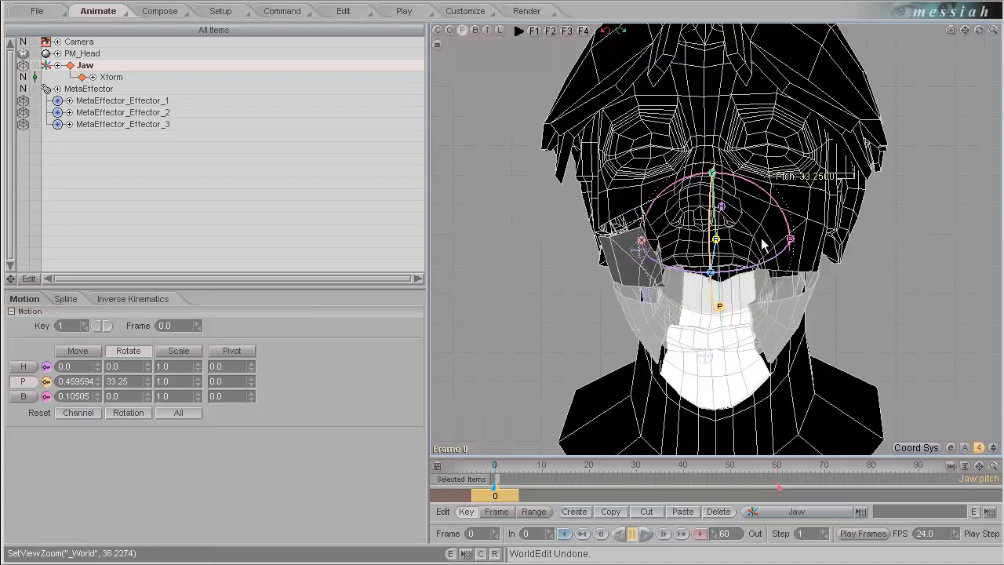
pyautogui.keyDown('alt'); pyautogui.moveTo(710, 284); pyautogui.dragTo(870, 261); pyautogui.keyUp('alt')
# Mirror the third cheek effector to the opposite side of the face and check the deformation in animation mode.
pyautogui.click(221, 11)
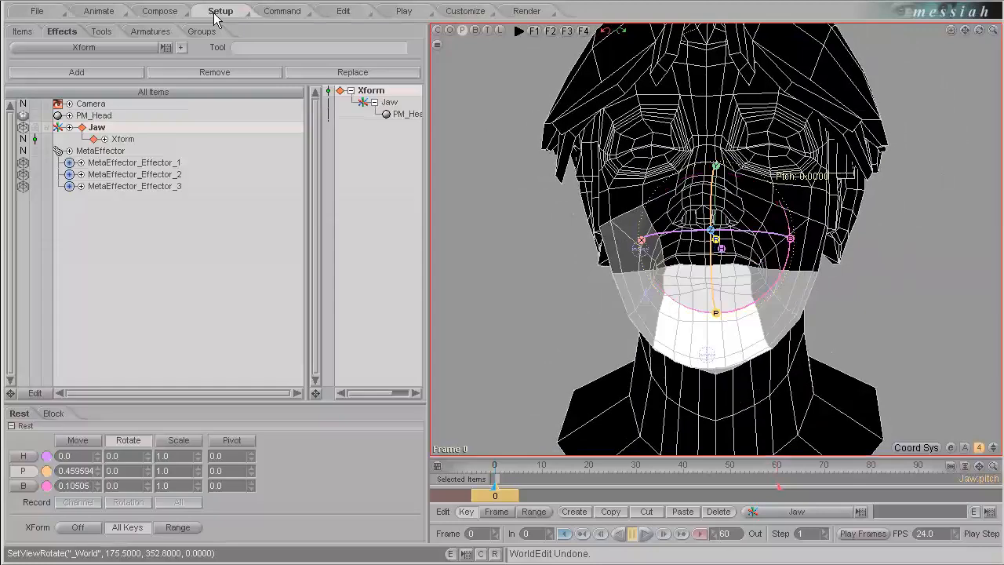
pyautogui.click(641, 245)
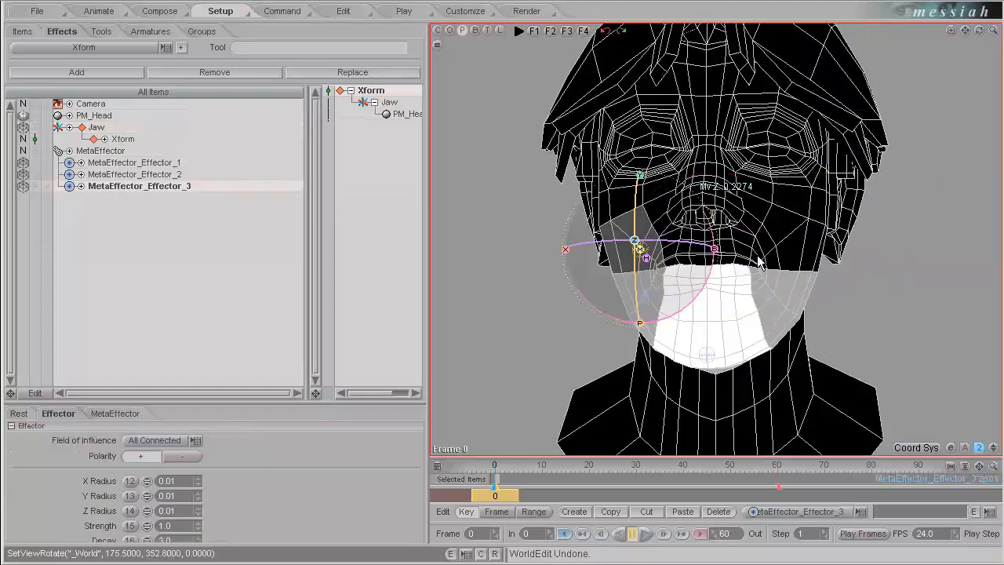
pyautogui.press('m')
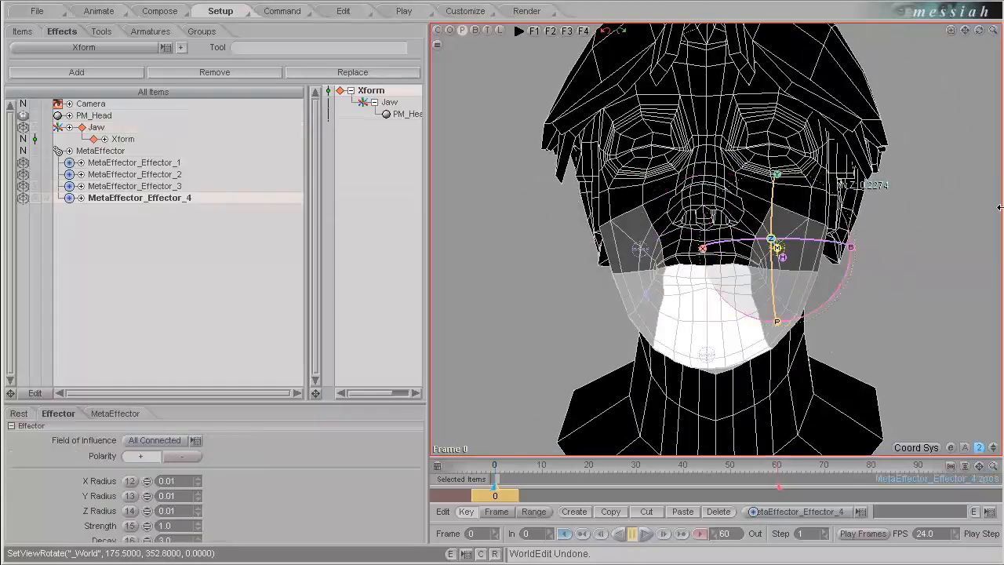
pyautogui.click(105, 15)
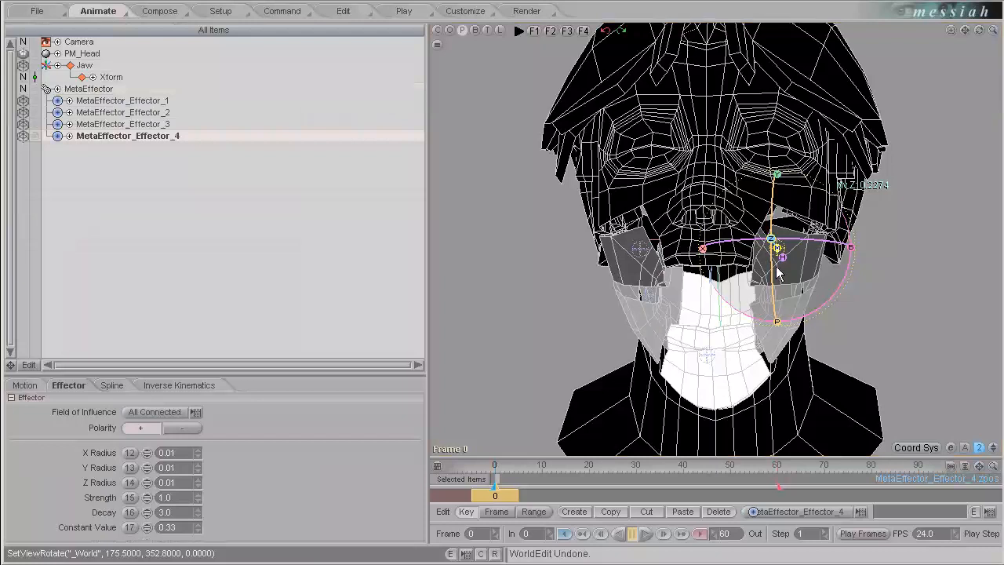
pyautogui.moveTo(778, 271); pyautogui.dragTo(508, 288, button='middle')
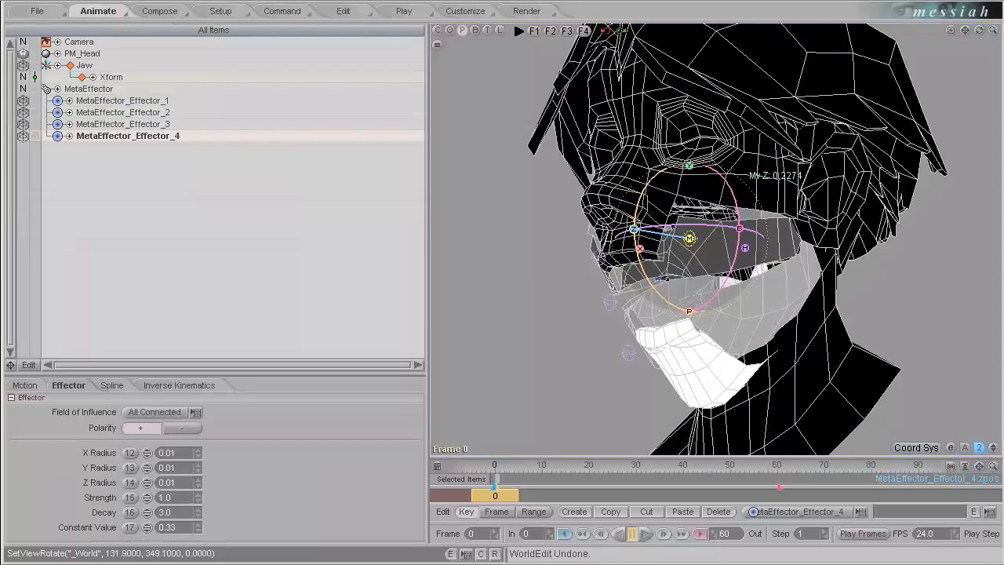
# Display PM_Head as Smooth_&_Edges and rotate the Jaw null's pitch back to about 4 degrees.
pyautogui.click(23, 53)
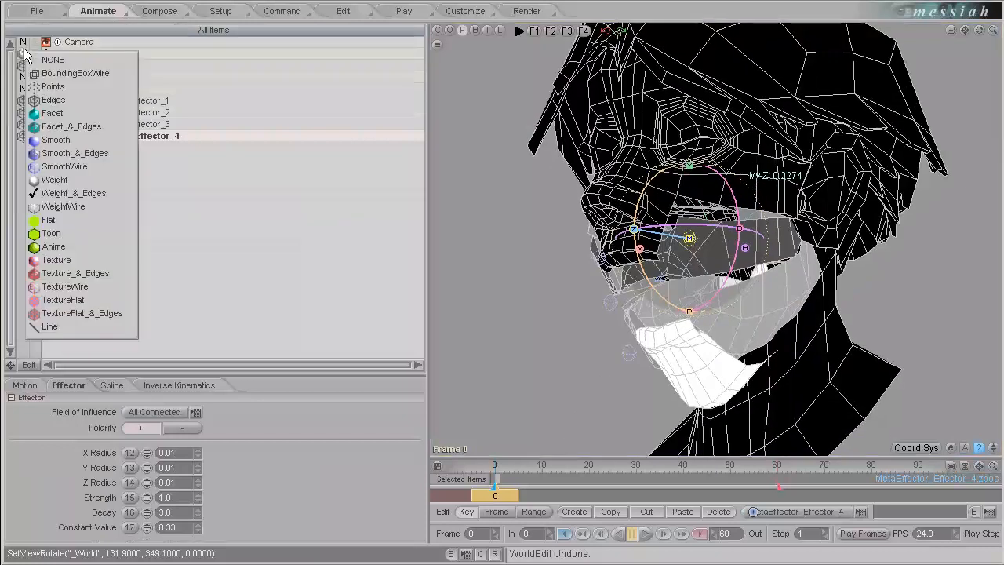
pyautogui.click(74, 153)
pyautogui.keyDown('alt'); pyautogui.moveTo(503, 284); pyautogui.dragTo(503, 284); pyautogui.keyUp('alt')
pyautogui.click(86, 66)
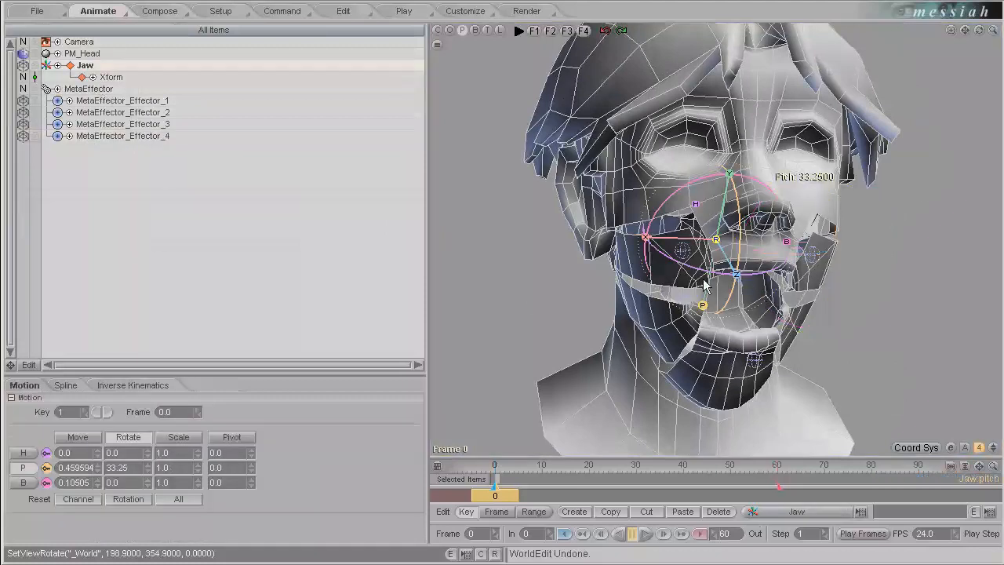
pyautogui.moveTo(720, 243); pyautogui.dragTo(503, 284)
# Load hEAD.obj from the objects folder into the scene.
pyautogui.click(37, 11)
pyautogui.click(37, 46)
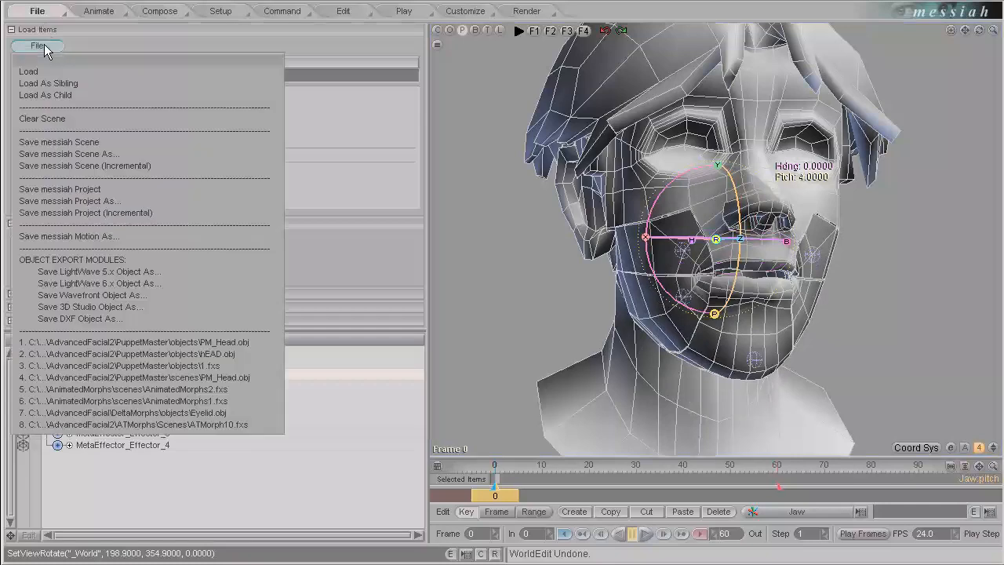
pyautogui.click(29, 71)
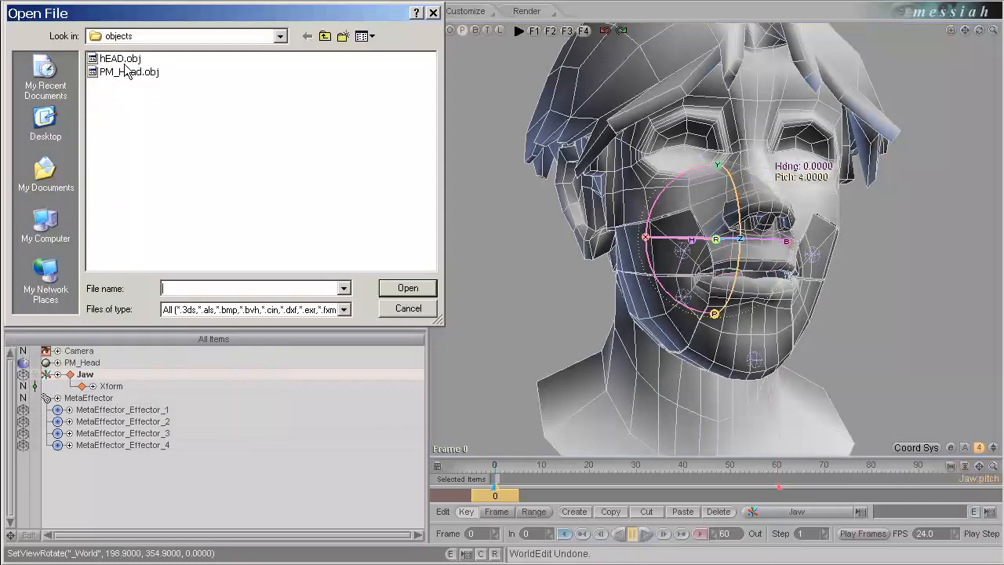
pyautogui.doubleClick(124, 60)
# Apply a Puppet Master effect to the hEAD object in setup mode.
pyautogui.click(221, 11)
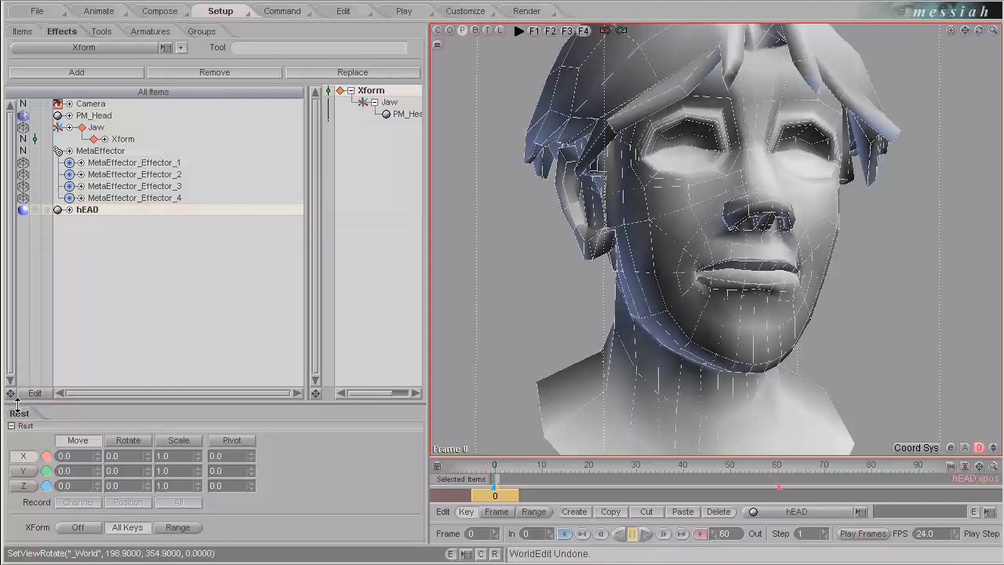
pyautogui.click(86, 48)
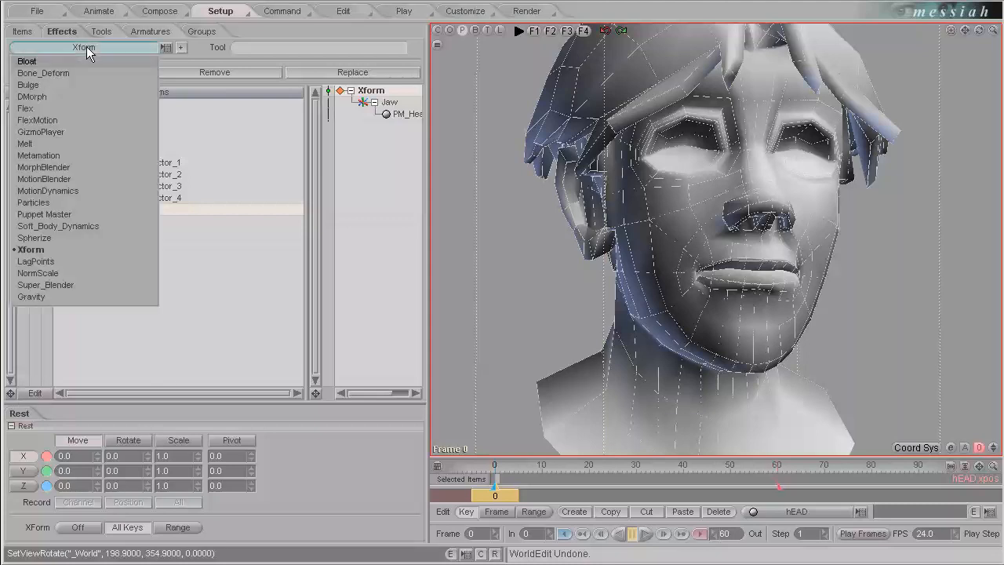
pyautogui.click(71, 214)
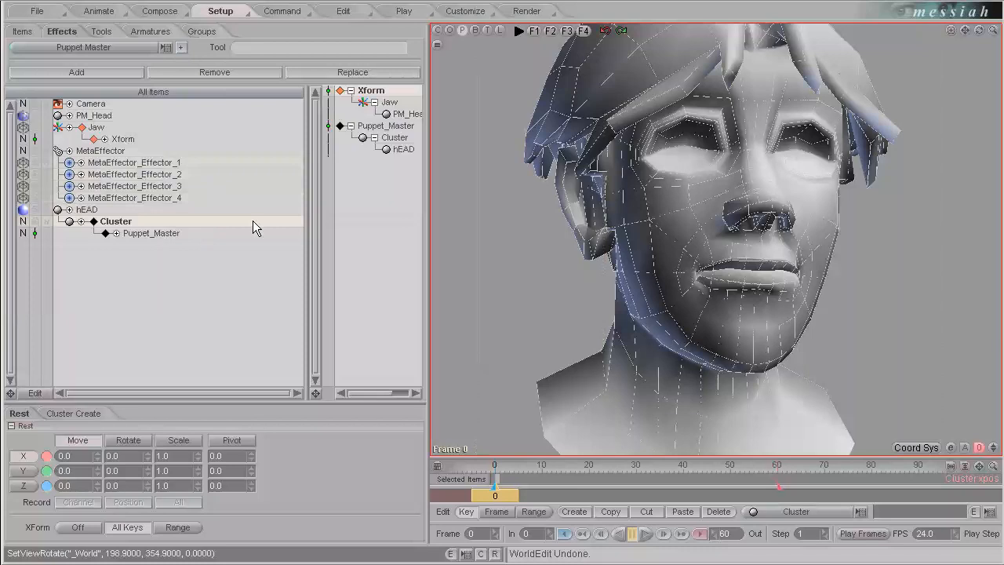
# Convert the PM_Head object to a cluster for the Puppet Master effect.
pyautogui.click(79, 414)
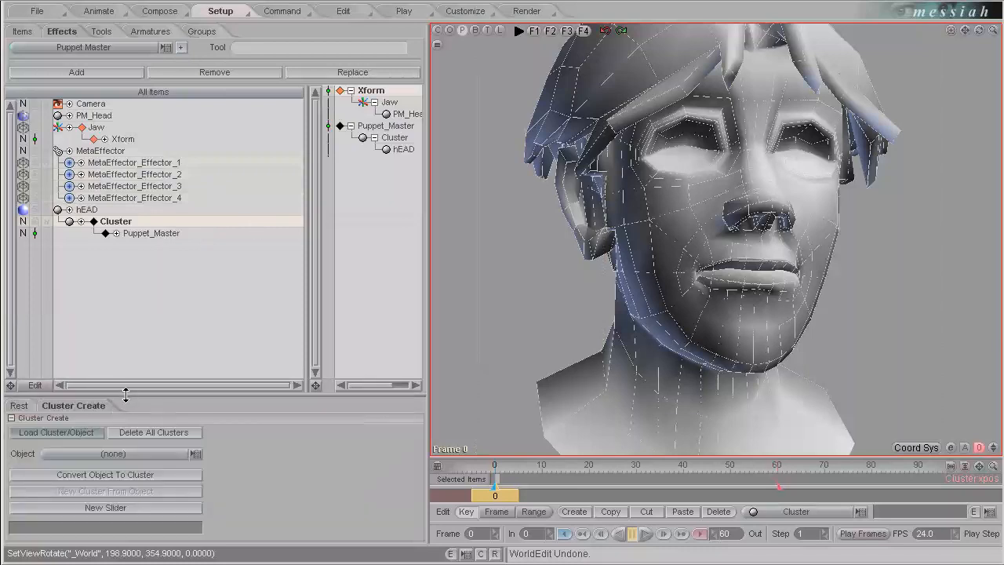
pyautogui.click(97, 454)
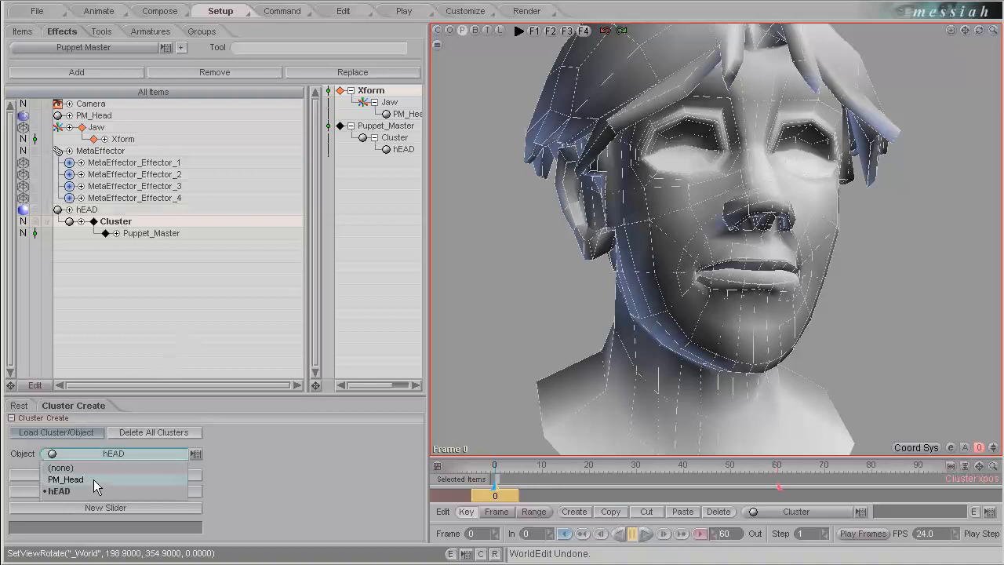
pyautogui.click(95, 480)
pyautogui.click(114, 475)
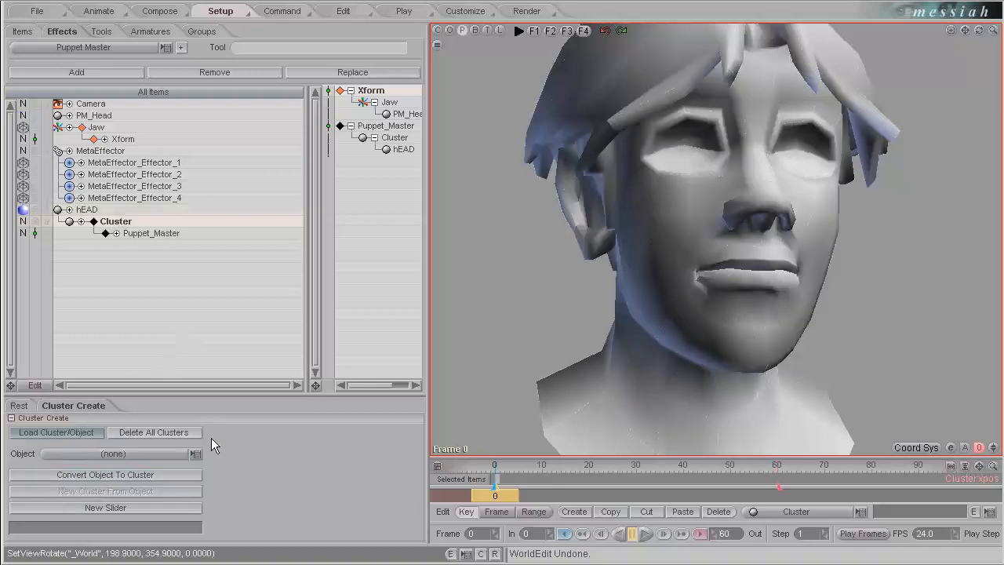
# Test the smooth head's jaw deformation by rotating the Jaw null to about -6.75 heading and 29 pitch, viewing it from several angles.
pyautogui.click(99, 11)
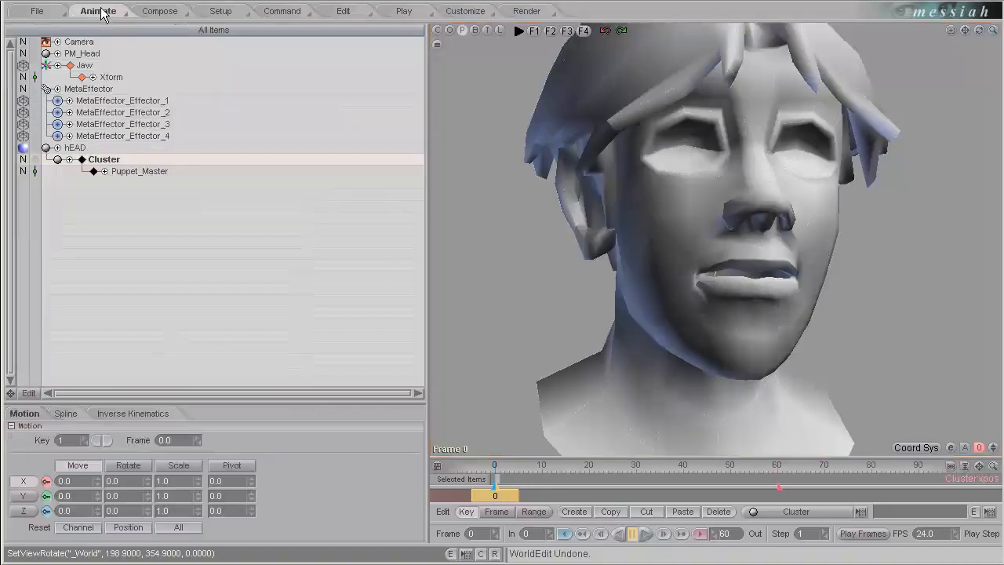
pyautogui.click(85, 66)
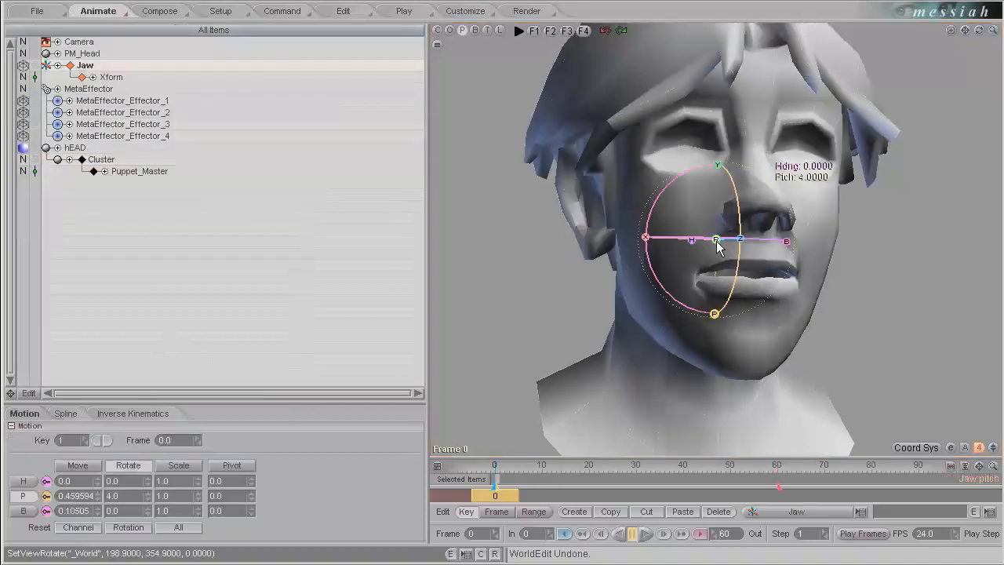
pyautogui.moveTo(717, 245); pyautogui.dragTo(762, 367)
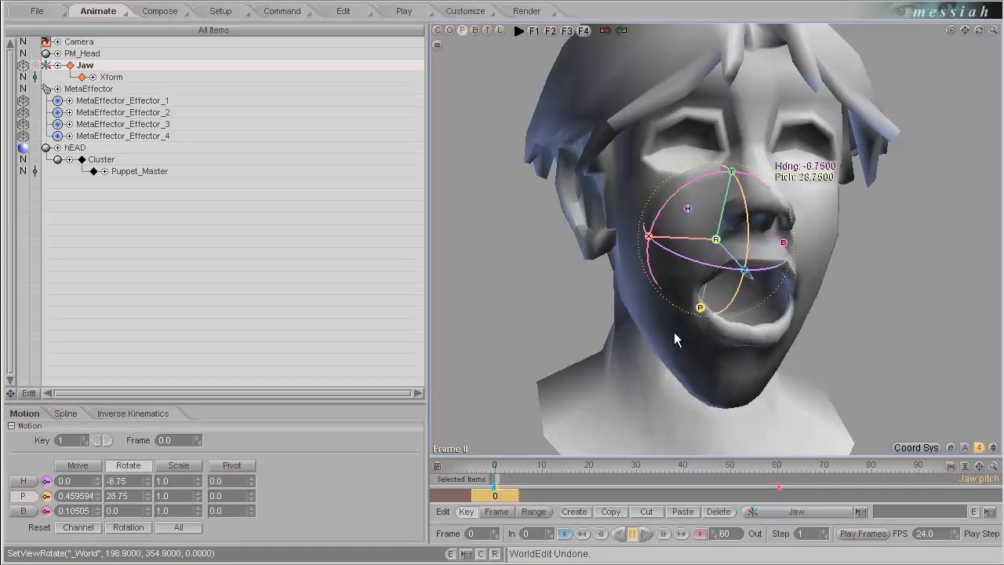
pyautogui.moveTo(692, 318); pyautogui.dragTo(939, 345, button='middle')
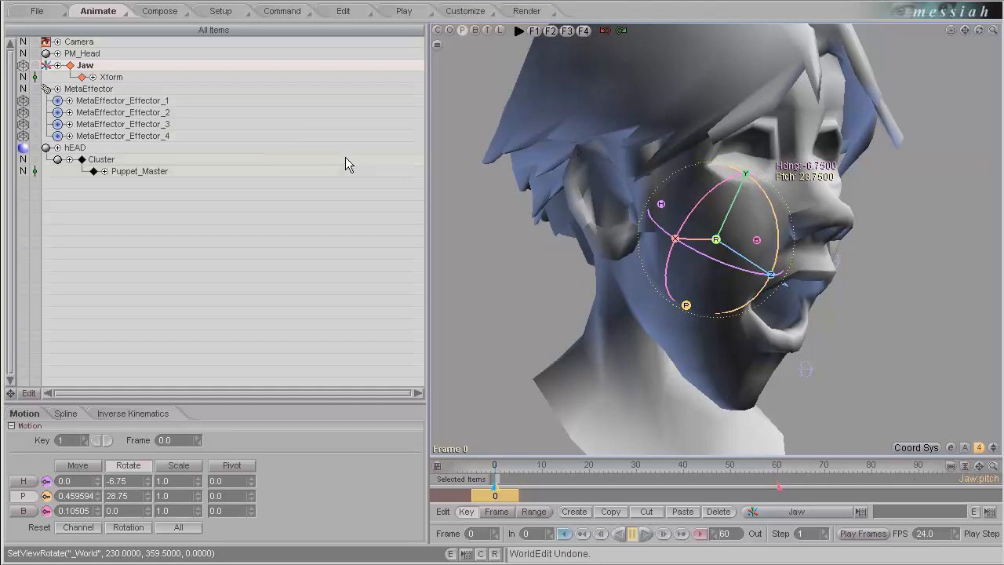
pyautogui.moveTo(684, 306); pyautogui.dragTo(504, 285)
pyautogui.keyDown('alt'); pyautogui.moveTo(504, 285); pyautogui.dragTo(541, 283); pyautogui.keyUp('alt')
pyautogui.moveTo(688, 309); pyautogui.dragTo(504, 284)
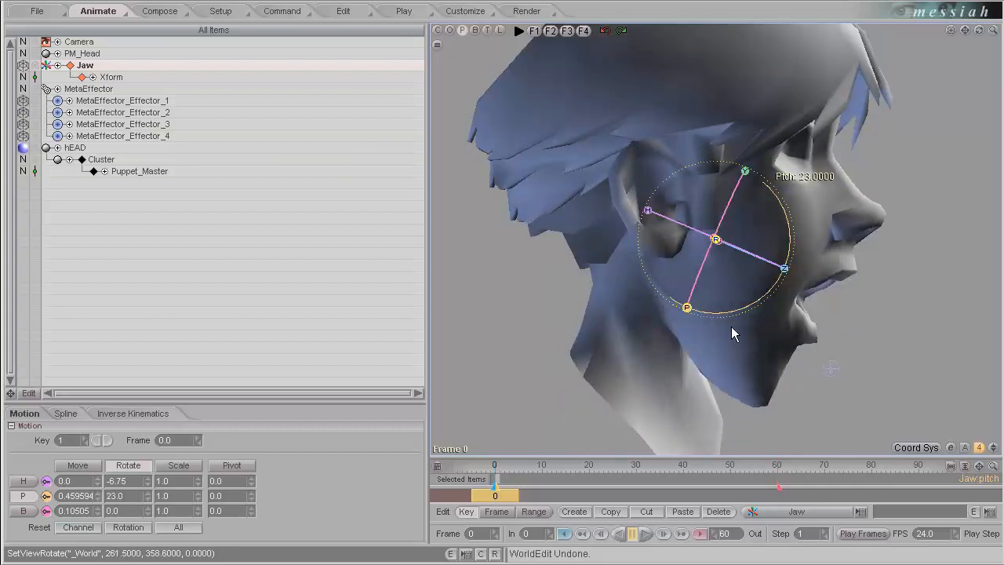
pyautogui.keyDown('alt'); pyautogui.moveTo(731, 326); pyautogui.dragTo(510, 284); pyautogui.keyUp('alt')
pyautogui.moveTo(684, 322); pyautogui.dragTo(503, 284)
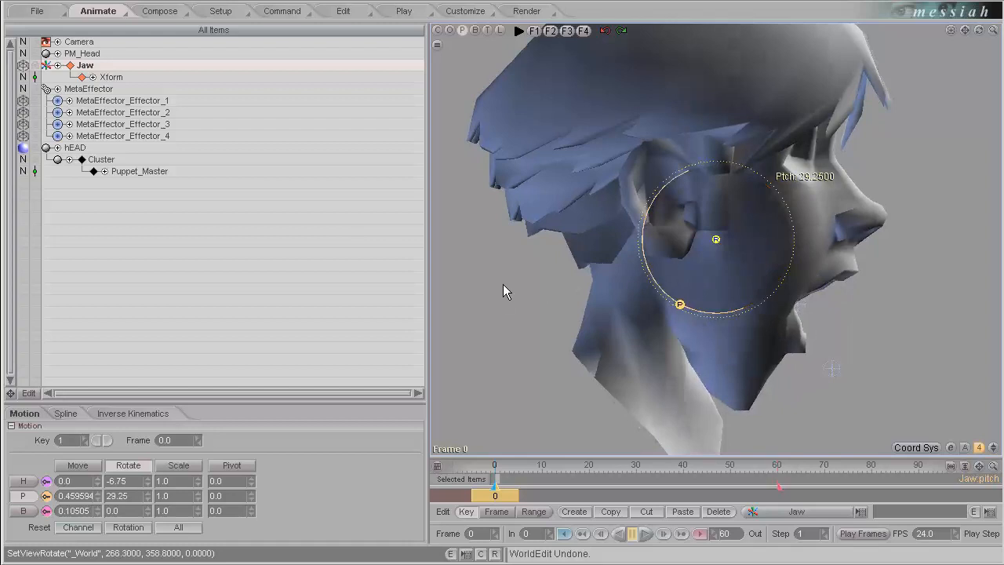
# Display hEAD as Smooth_&_Edges and rotate the Jaw null's pitch to about 16.5 degrees.
pyautogui.click(25, 147)
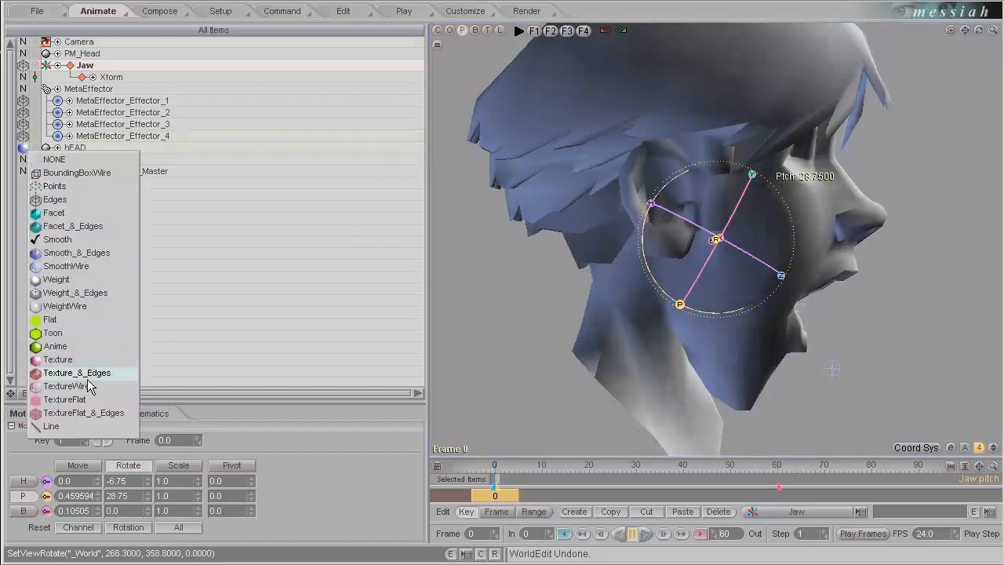
pyautogui.click(92, 252)
pyautogui.moveTo(692, 315); pyautogui.dragTo(503, 283)
pyautogui.moveTo(867, 293); pyautogui.dragTo(503, 284)
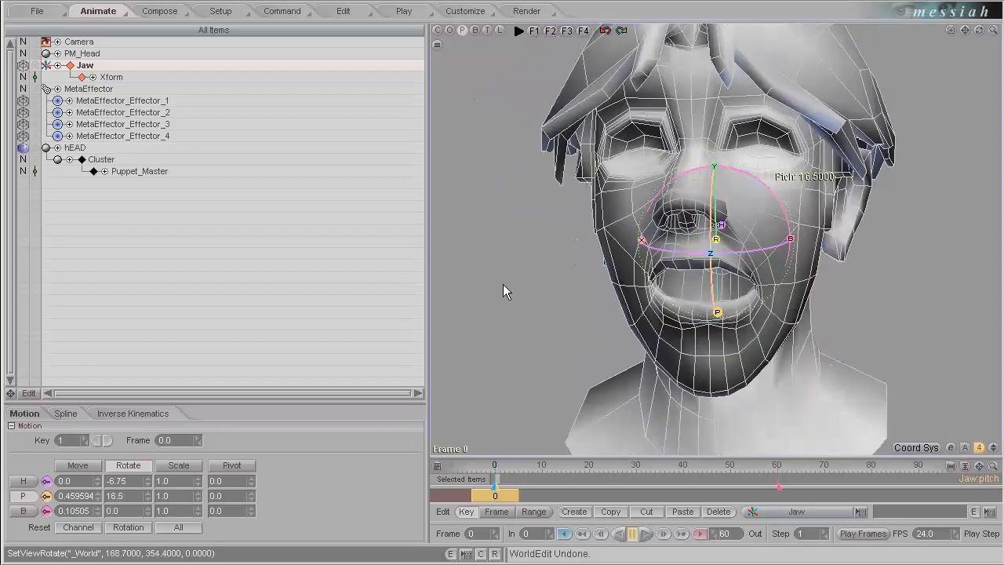
# Try further heading and pitch rotations on the Jaw null, and reset its rotation to zero.
pyautogui.moveTo(721, 224); pyautogui.dragTo(649, 242)
pyautogui.moveTo(725, 312); pyautogui.dragTo(503, 283)
pyautogui.moveTo(979, 30); pyautogui.dragTo(503, 284)
pyautogui.click(189, 529)
pyautogui.moveTo(549, 178); pyautogui.dragTo(460, 263)
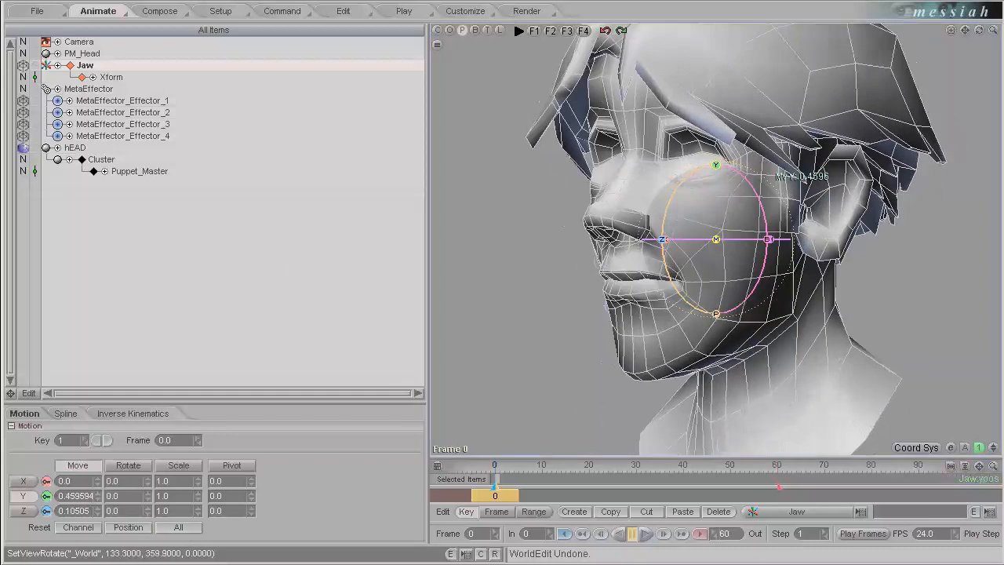
# Save the messiah scene under the name PuppetMaster in the scenes folder.
pyautogui.click(38, 11)
pyautogui.click(42, 46)
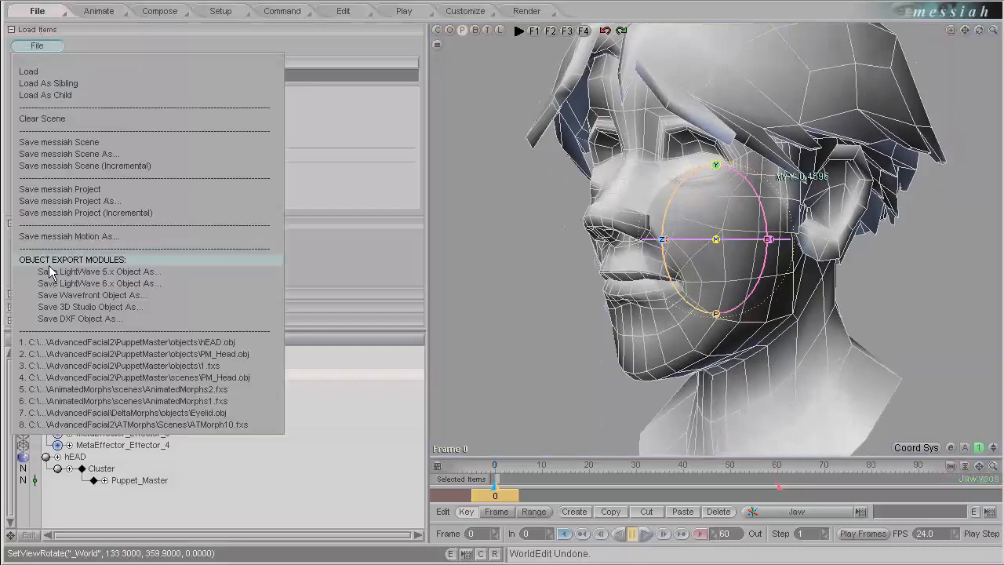
pyautogui.click(73, 153)
pyautogui.doubleClick(111, 72)
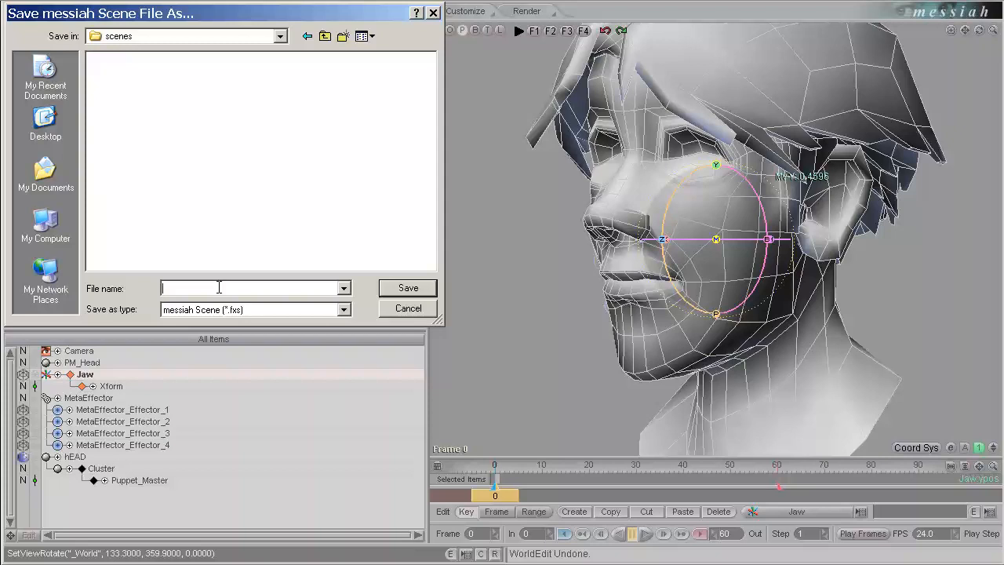
pyautogui.write('Puppet')
pyautogui.write('Master')
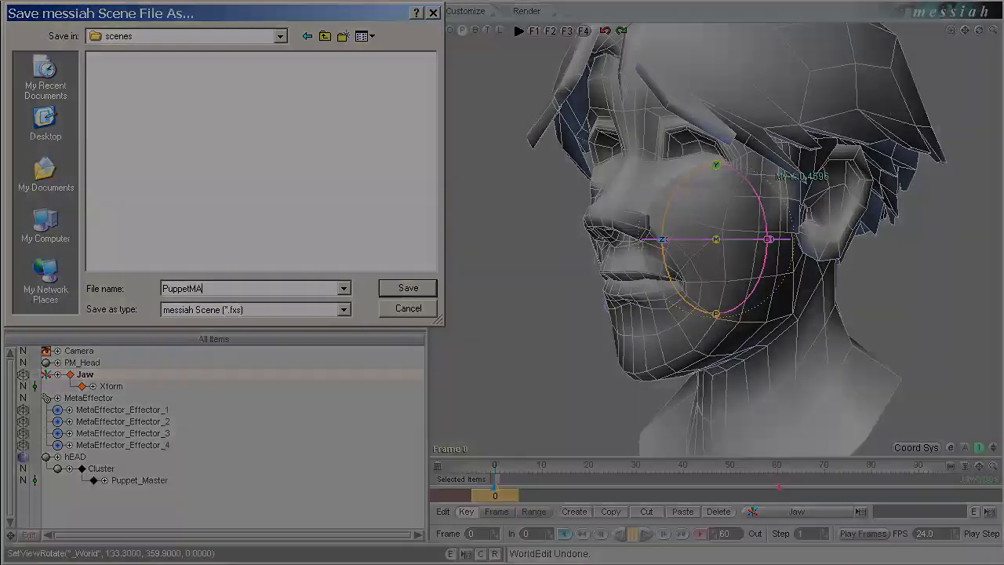